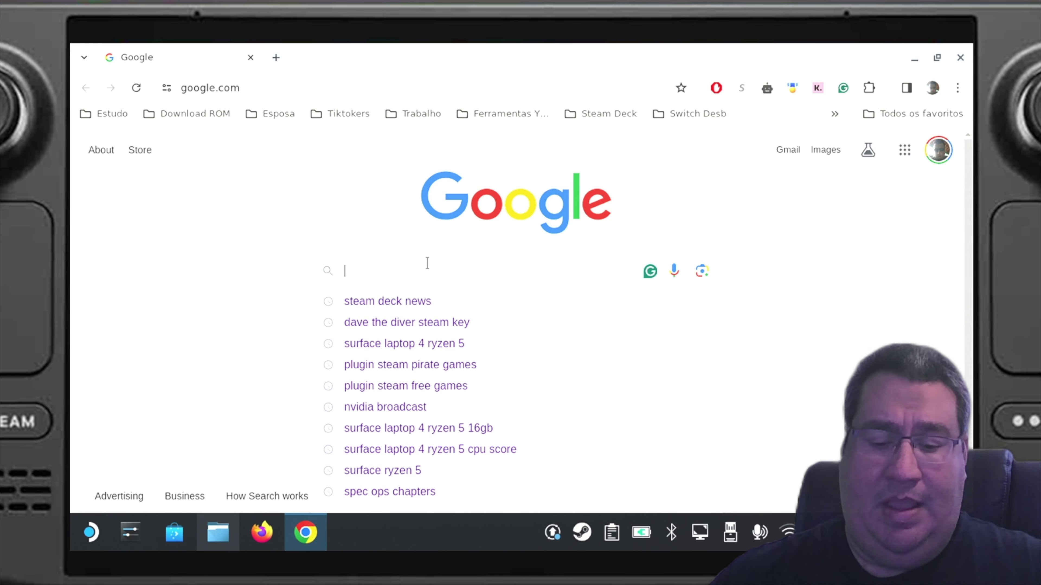
Search Google for "ravendawn online" and open the official Ravendawn Online website.
{"action": "type", "text": "raven"}
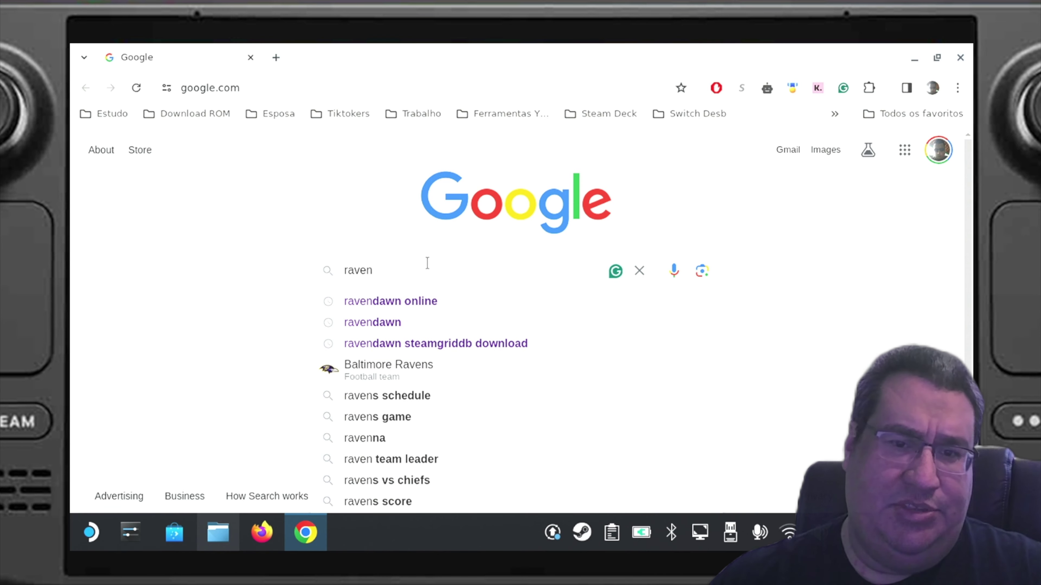
{"action": "key", "text": "Down"}
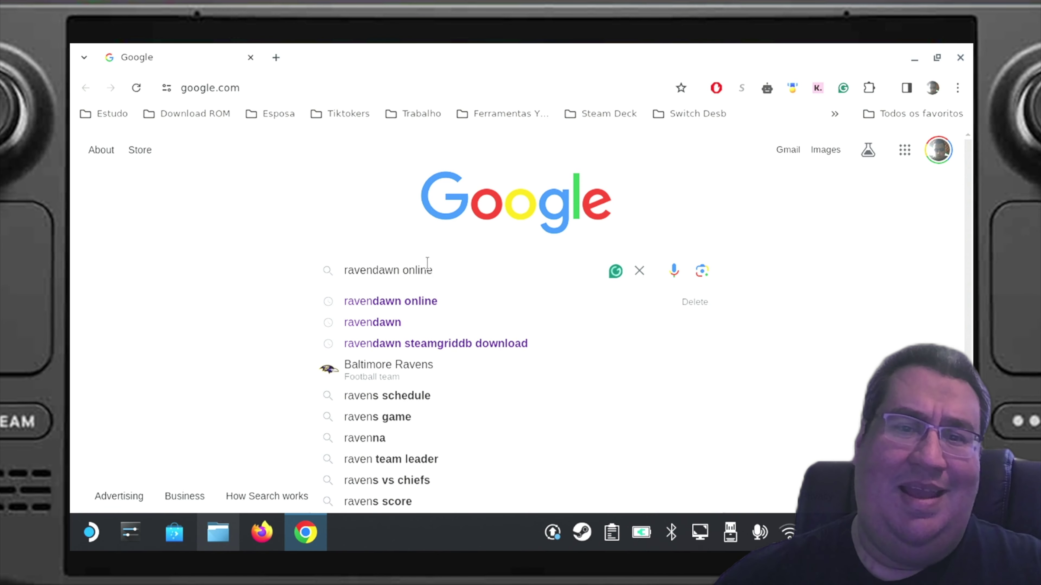
{"action": "left_click", "coordinate": [456, 304]}
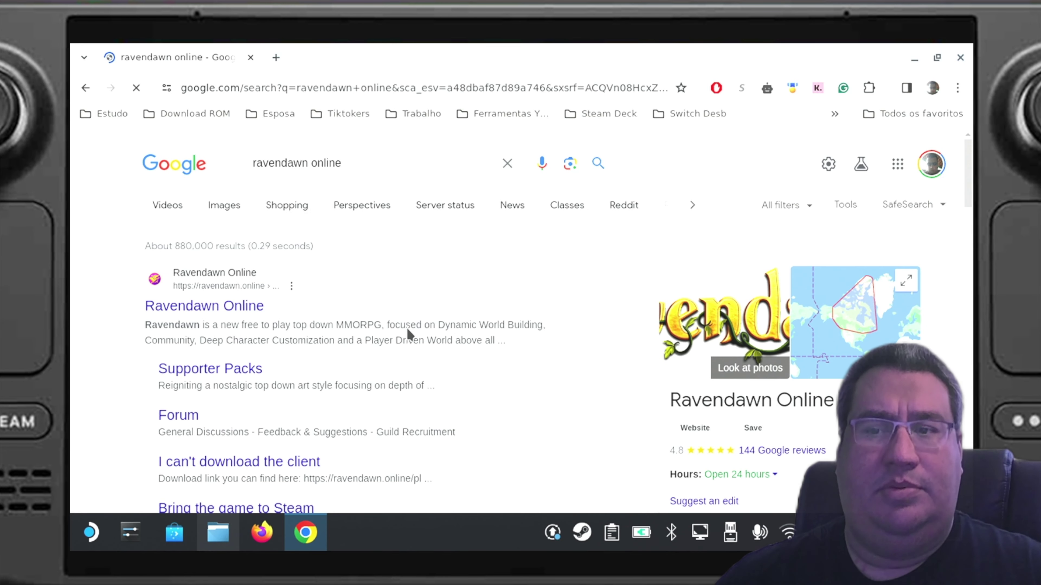
{"action": "left_click", "coordinate": [214, 305]}
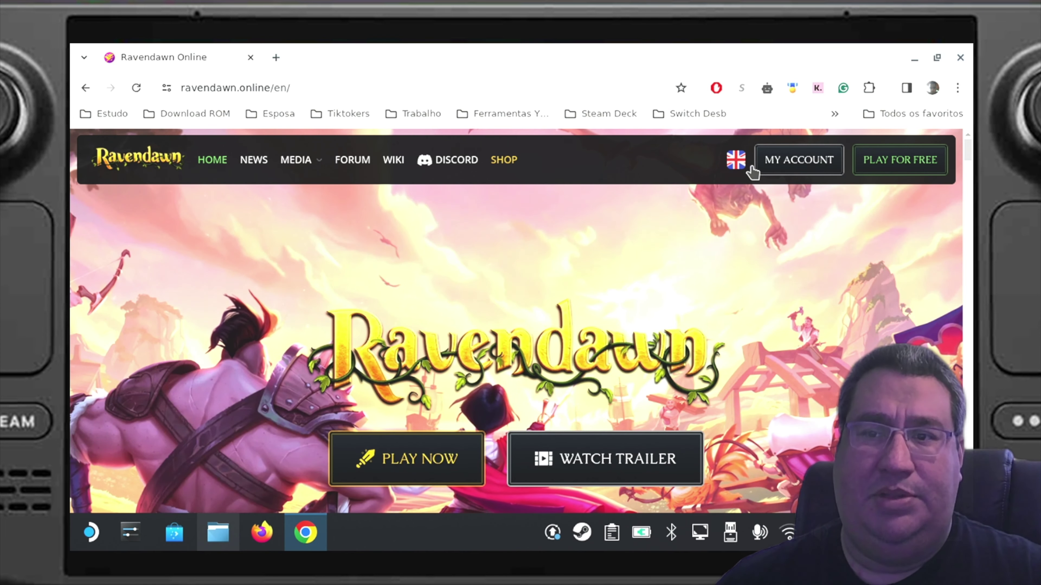
Open the account profile page on the Ravendawn website.
{"action": "left_click", "coordinate": [823, 169]}
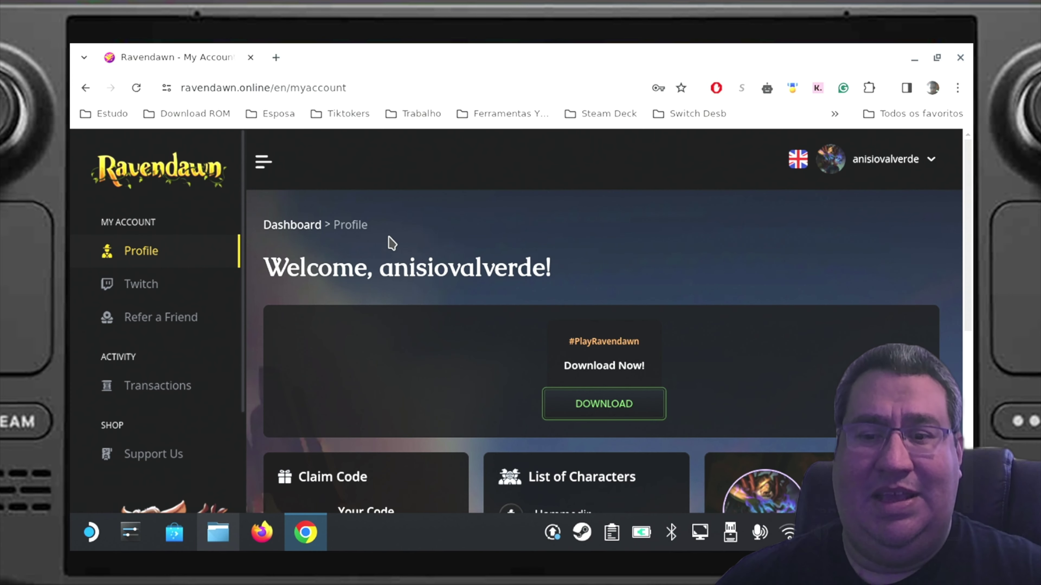
{"action": "left_click", "coordinate": [84, 88]}
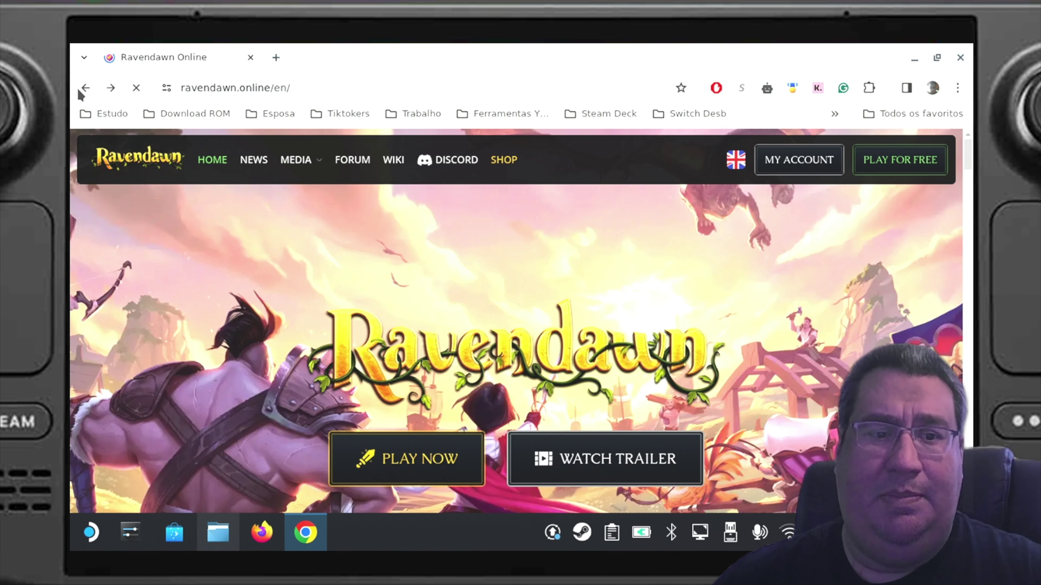
{"action": "left_click", "coordinate": [809, 168]}
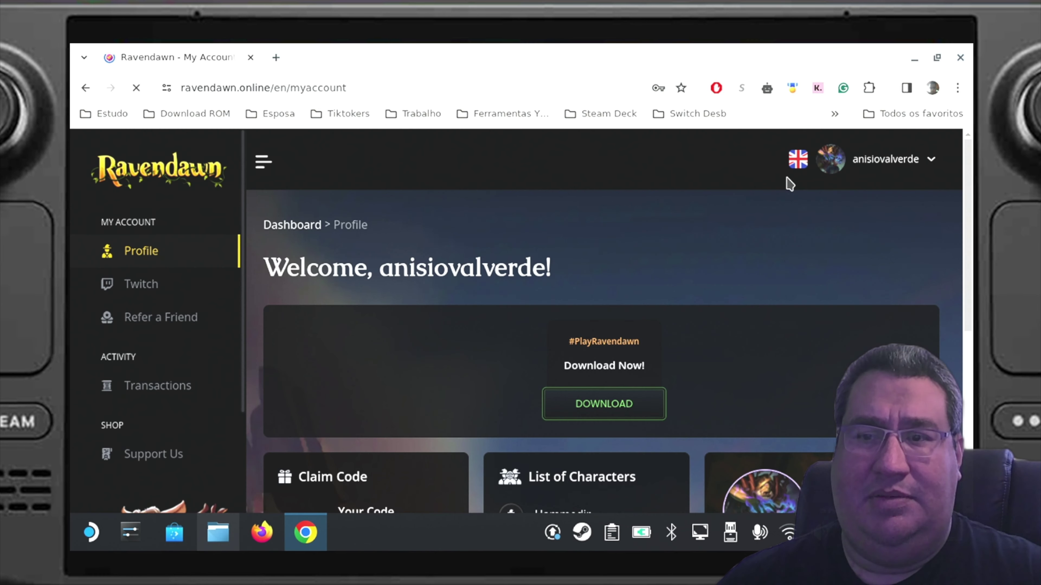
Download the game installer from the account page and save it to the primary drive as ravendawn_installer2.exe.
{"action": "scroll", "coordinate": [153, 300], "scroll_direction": "down", "scroll_amount": 3}
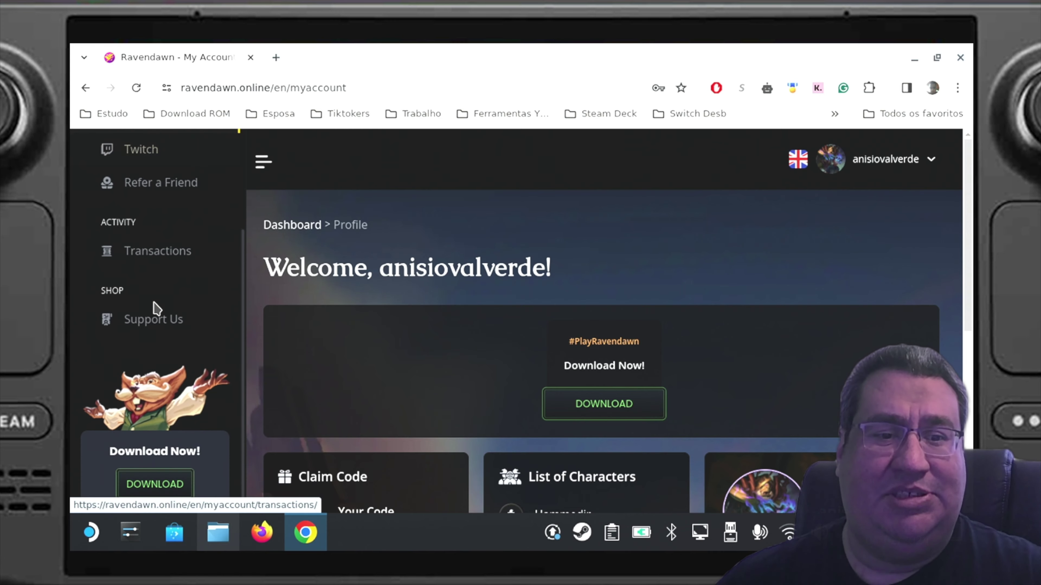
{"action": "scroll", "coordinate": [182, 316], "scroll_direction": "down", "scroll_amount": 6}
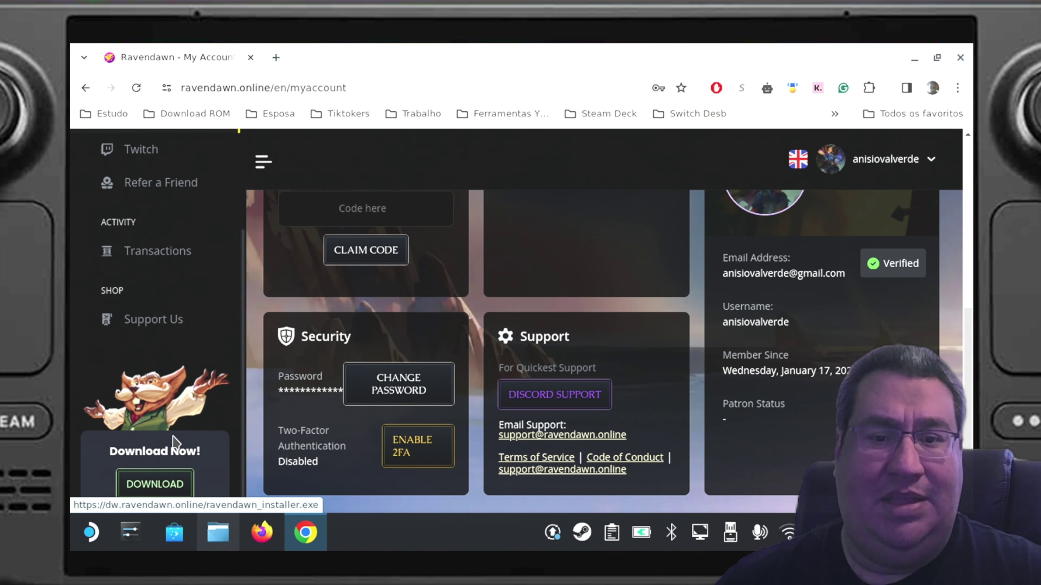
{"action": "left_click", "coordinate": [153, 485]}
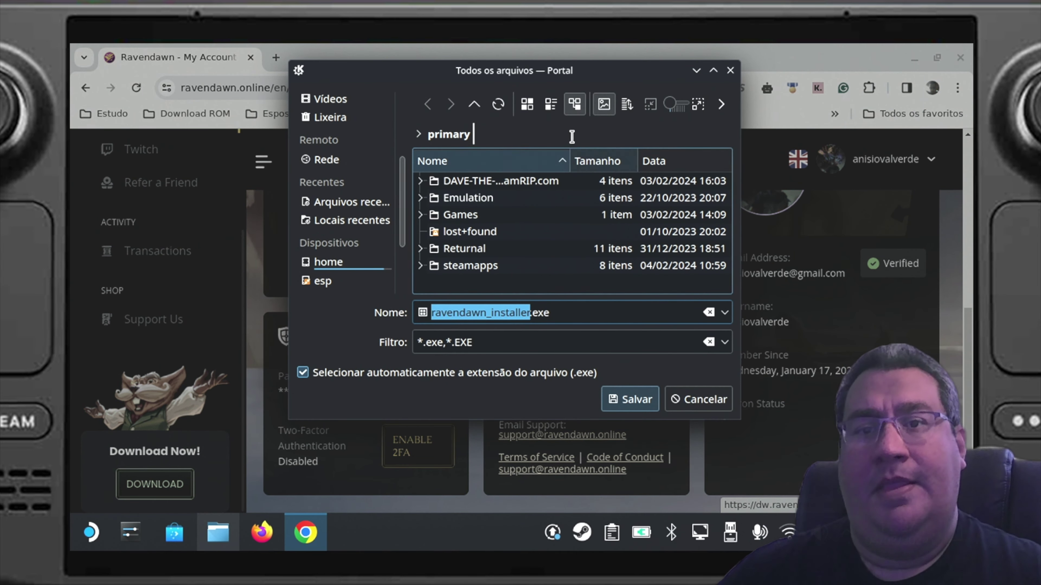
{"action": "scroll", "coordinate": [344, 263], "scroll_direction": "down", "scroll_amount": 3}
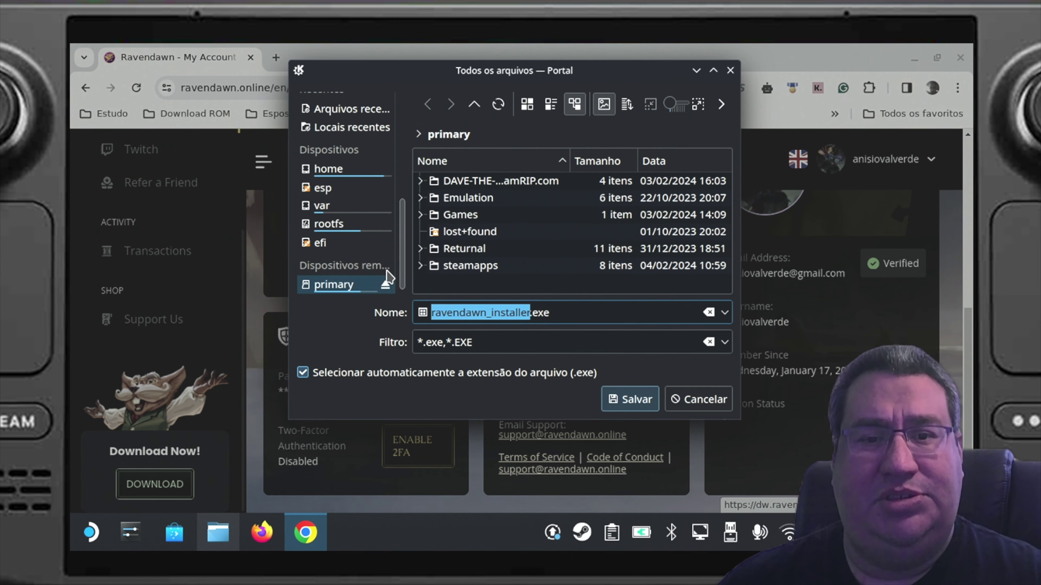
{"action": "left_click", "coordinate": [348, 285]}
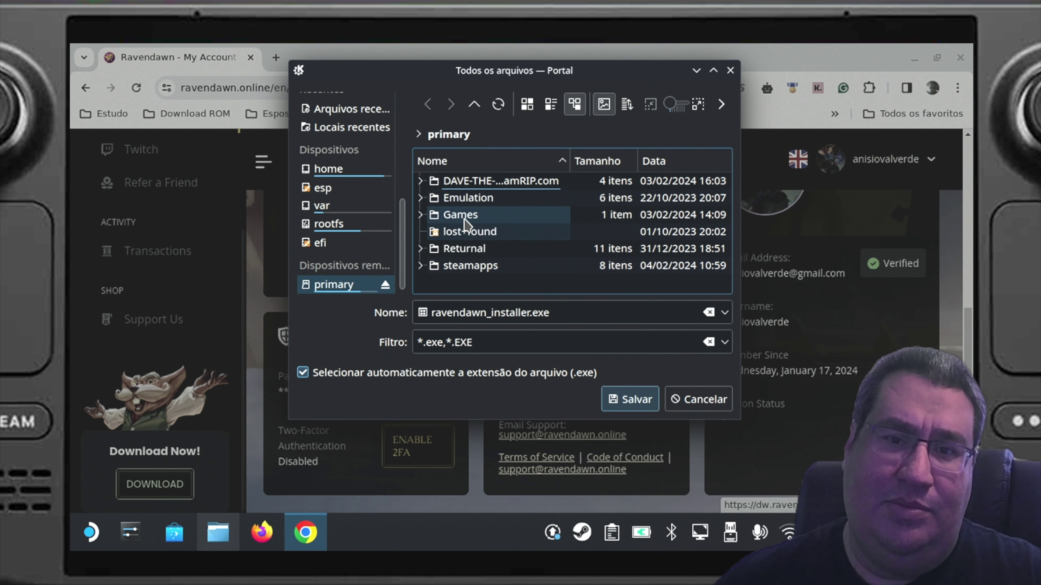
{"action": "left_click", "coordinate": [497, 314]}
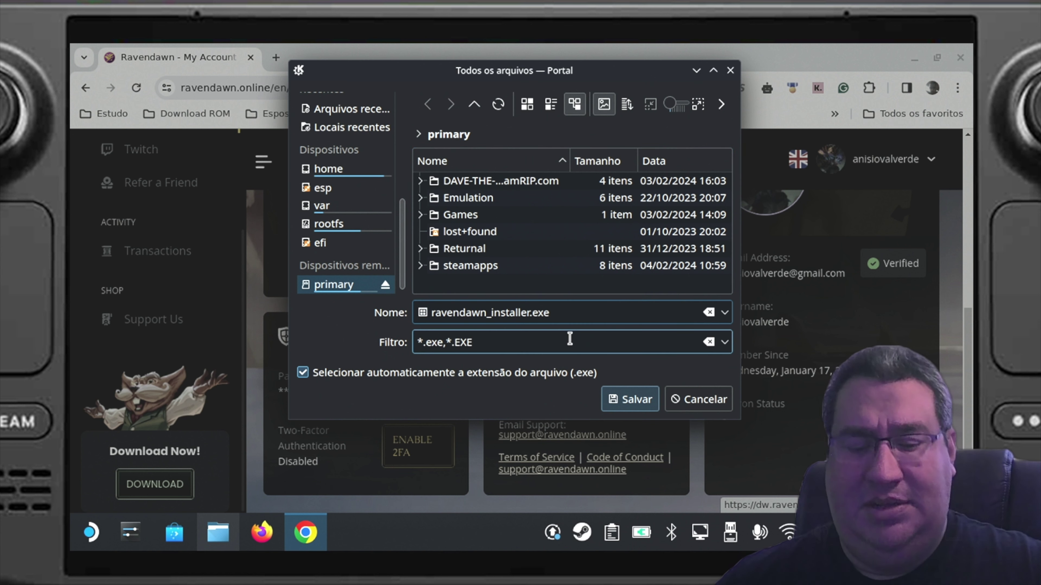
{"action": "left_click", "coordinate": [639, 401]}
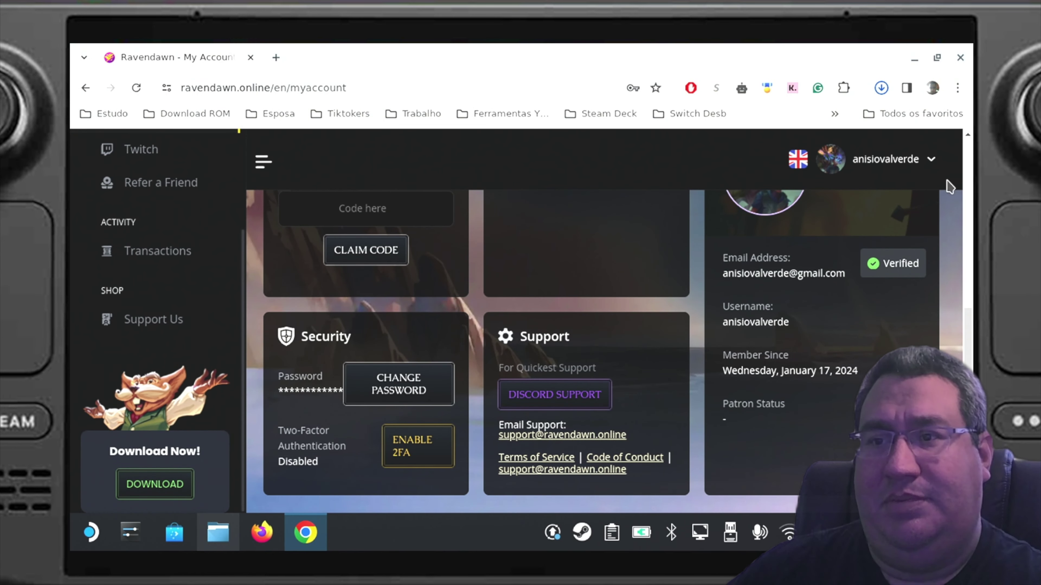
Show the downloaded installer in its folder, then locate and select ravendawn_installer2.exe on the primary drive.
{"action": "left_click", "coordinate": [881, 88]}
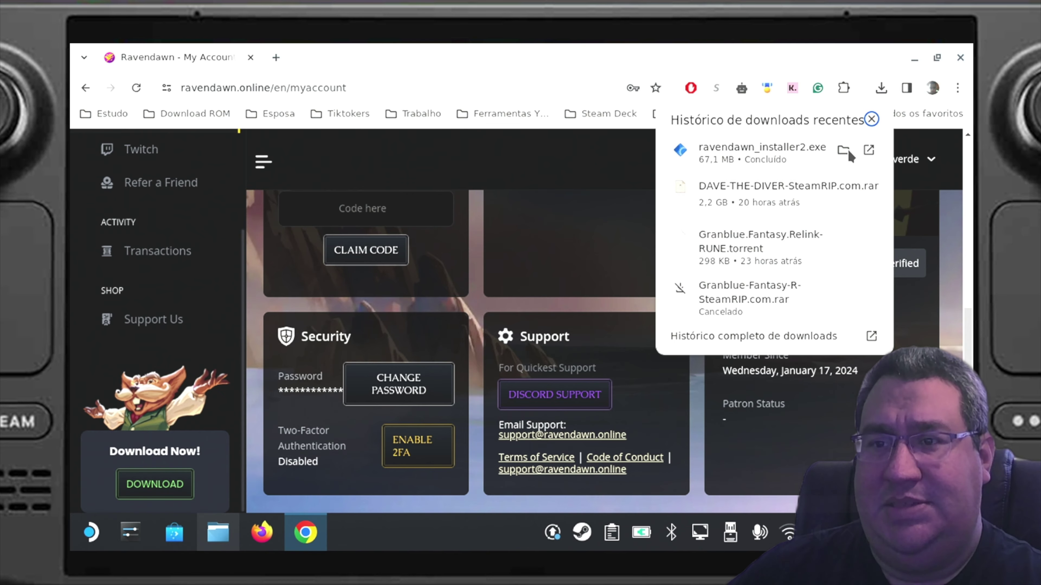
{"action": "left_click", "coordinate": [844, 151]}
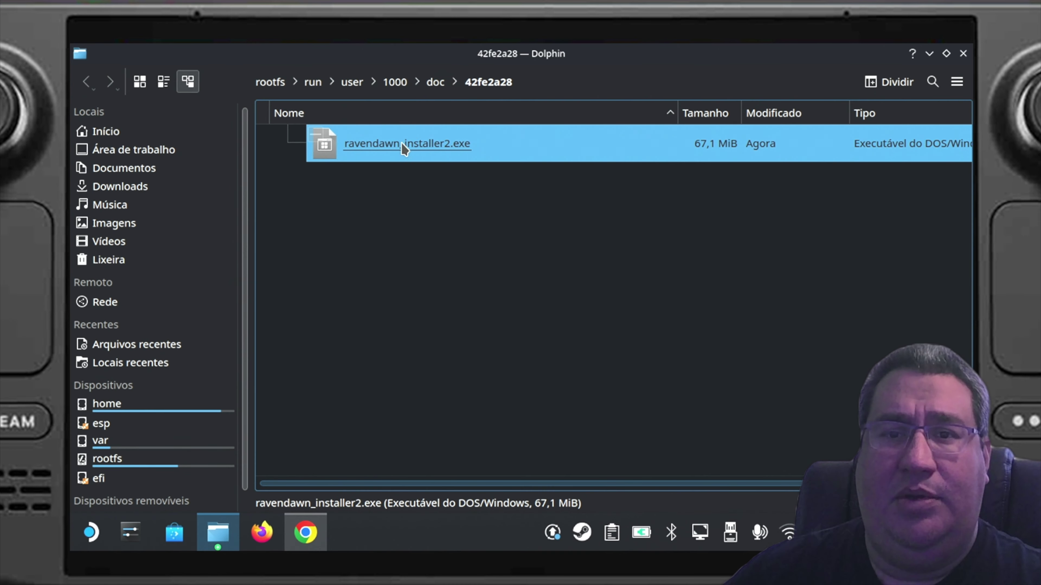
{"action": "scroll", "coordinate": [117, 428], "scroll_direction": "down", "scroll_amount": 1}
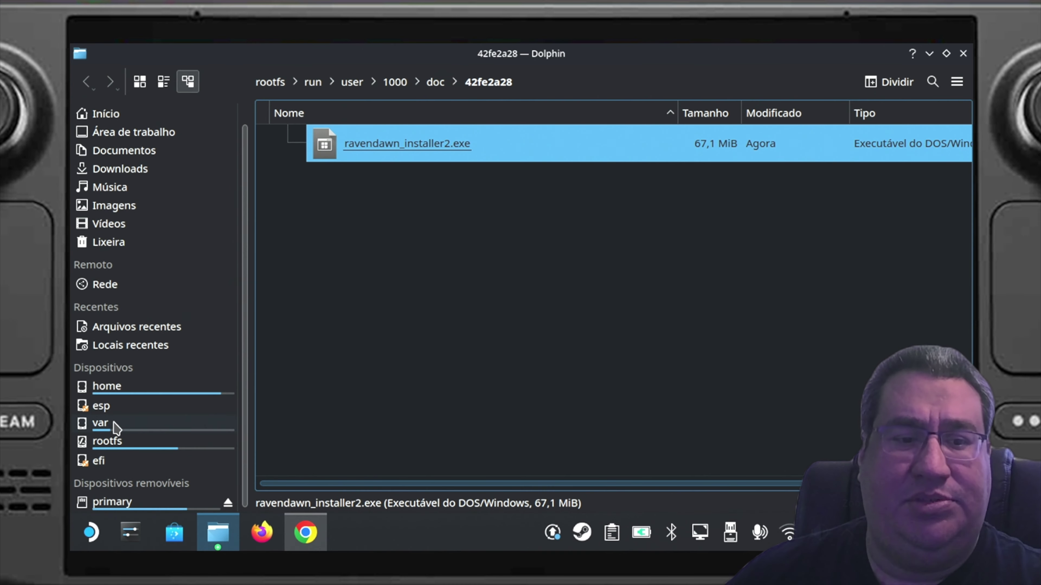
{"action": "left_click", "coordinate": [123, 503]}
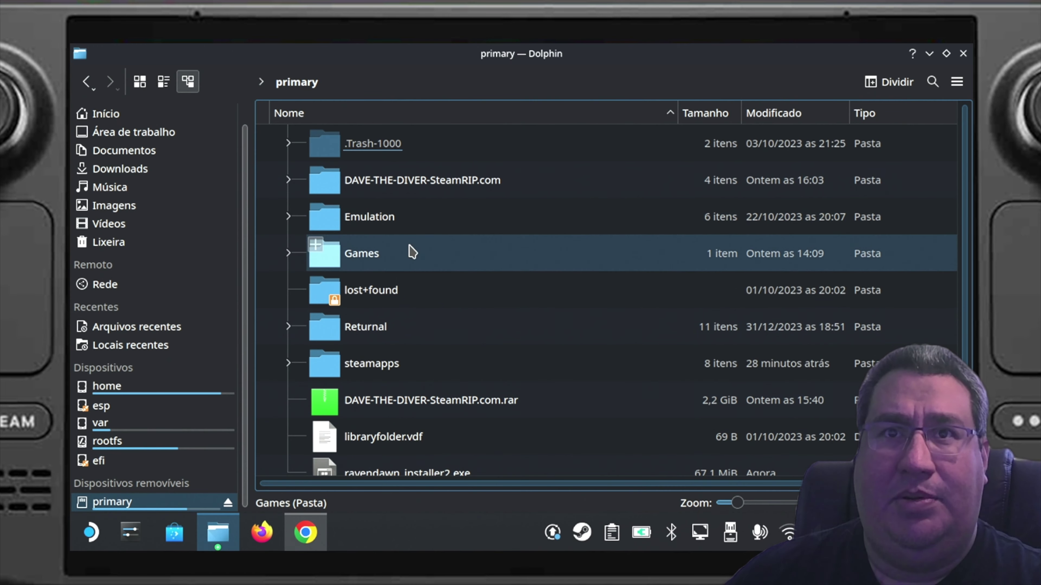
{"action": "scroll", "coordinate": [412, 254], "scroll_direction": "down", "scroll_amount": 1}
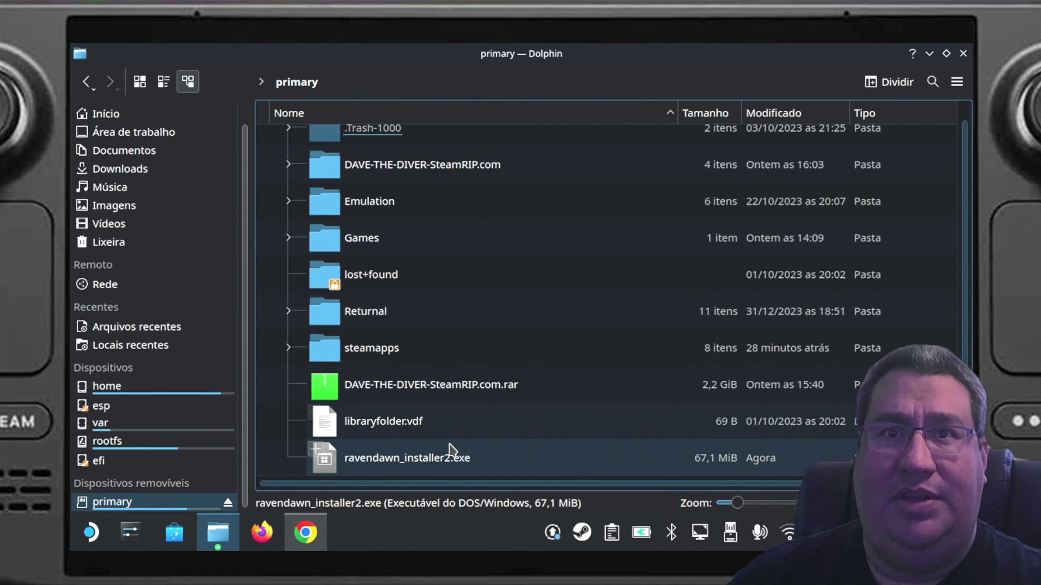
{"action": "left_click", "coordinate": [435, 459]}
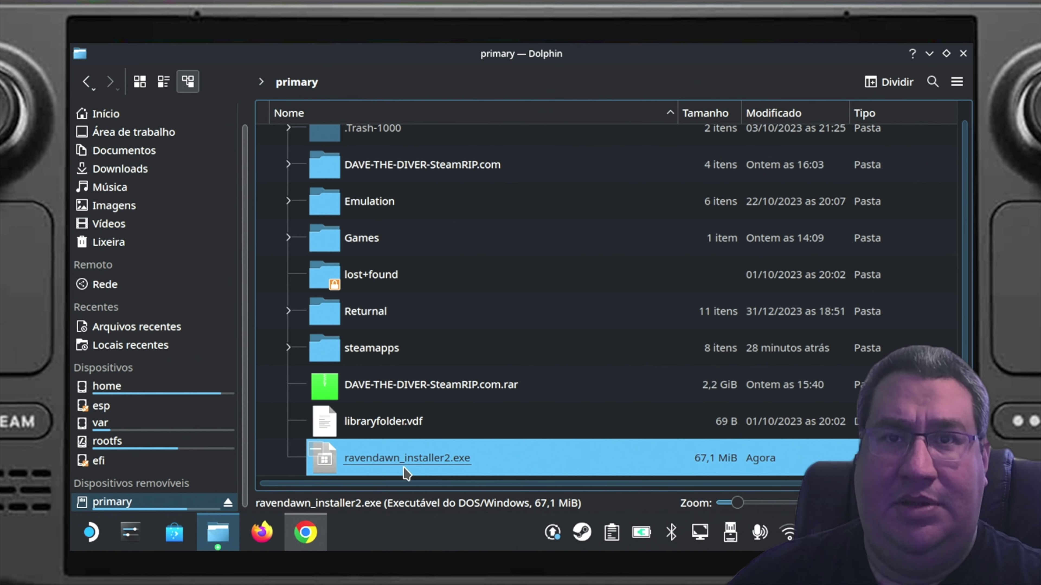
Close the Chrome browser and minimize the file manager to reveal the desktop.
{"action": "left_click", "coordinate": [317, 540]}
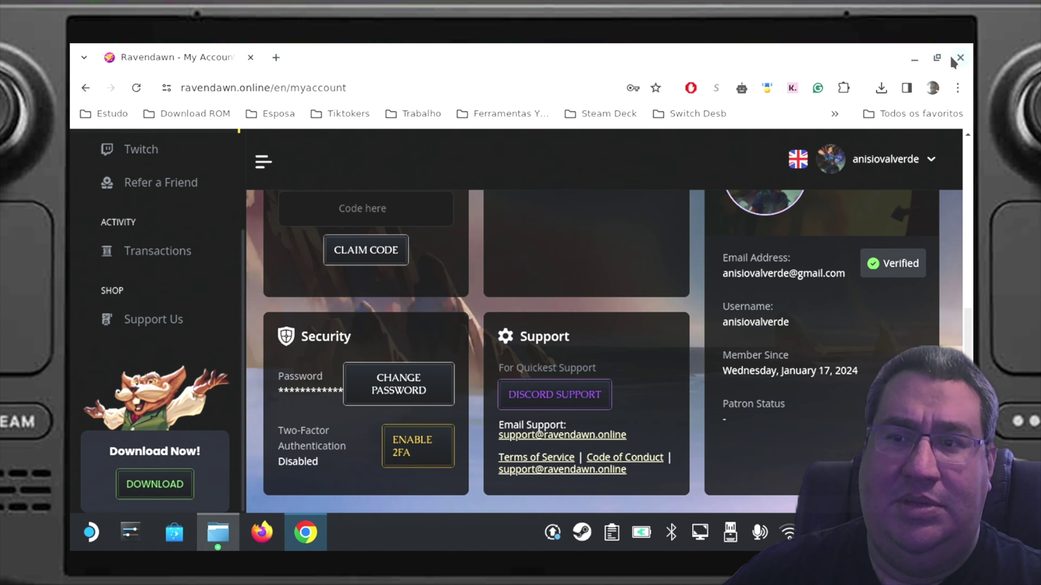
{"action": "left_click", "coordinate": [959, 58]}
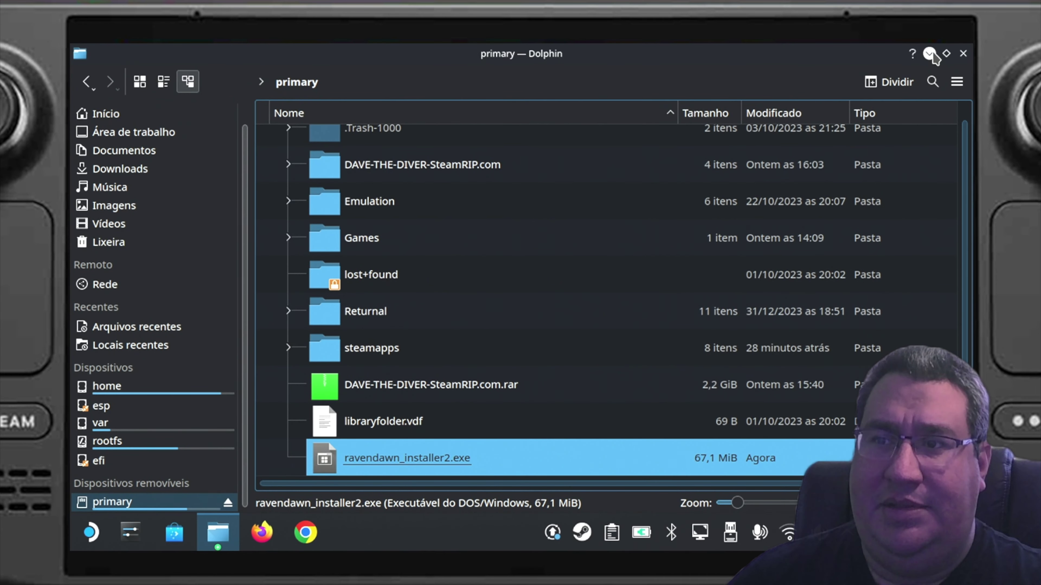
{"action": "left_click", "coordinate": [930, 54]}
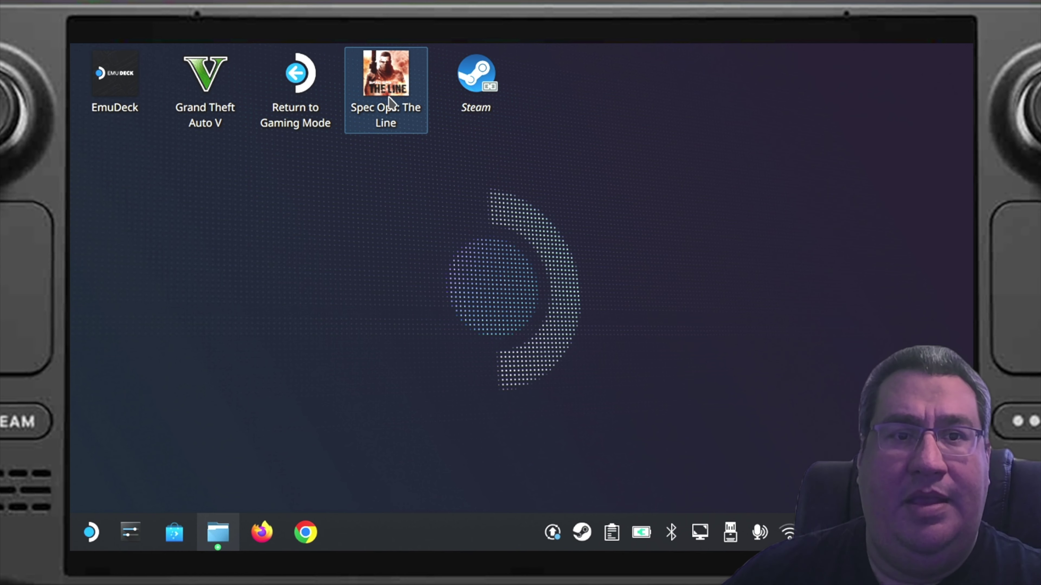
Launch Steam in desktop mode and clear the file manager windows out of its way.
{"action": "left_click", "coordinate": [471, 86]}
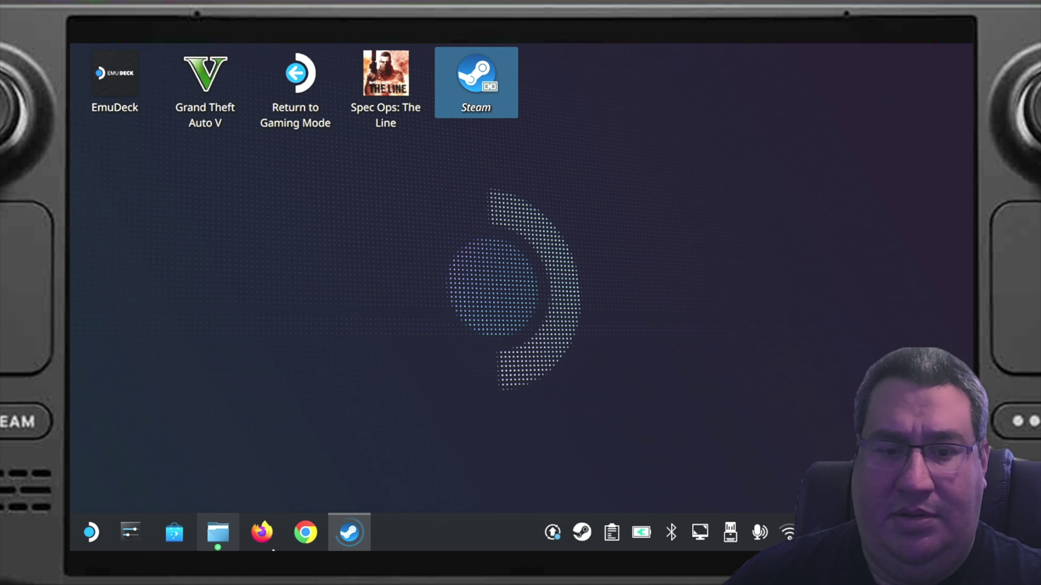
{"action": "mouse_move", "coordinate": [217, 534]}
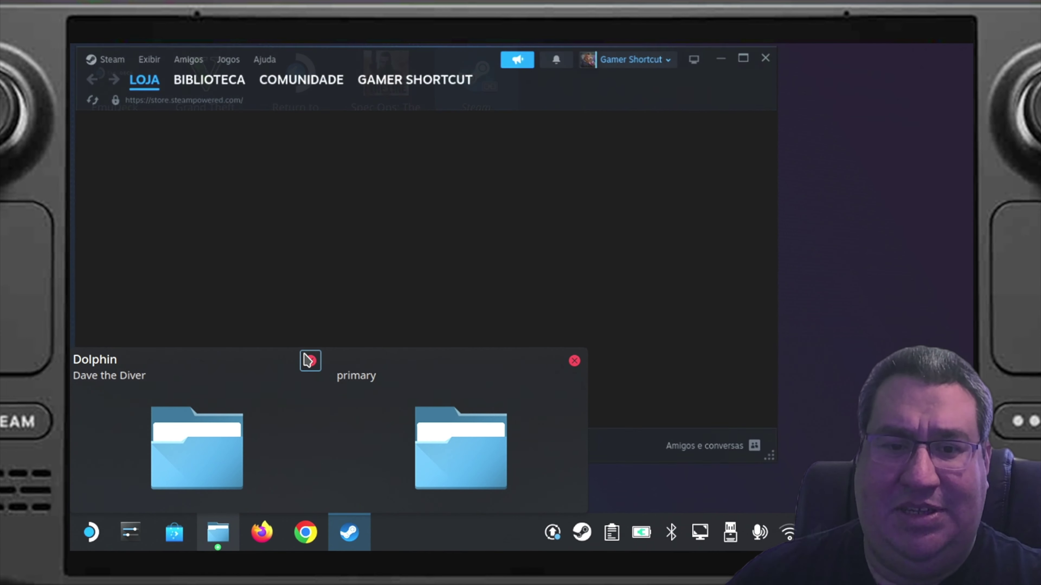
{"action": "left_click", "coordinate": [217, 532]}
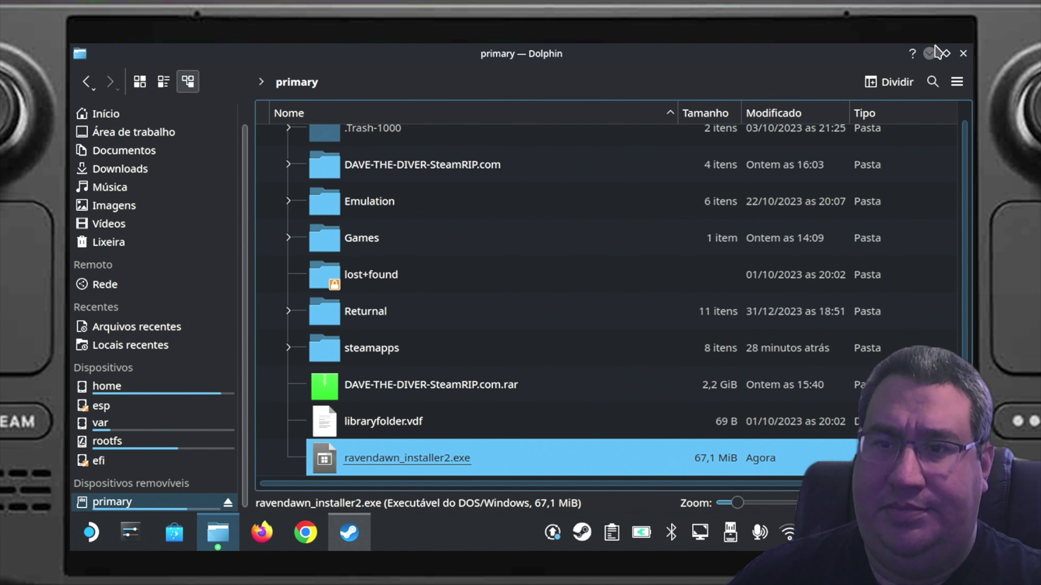
{"action": "left_click", "coordinate": [932, 53]}
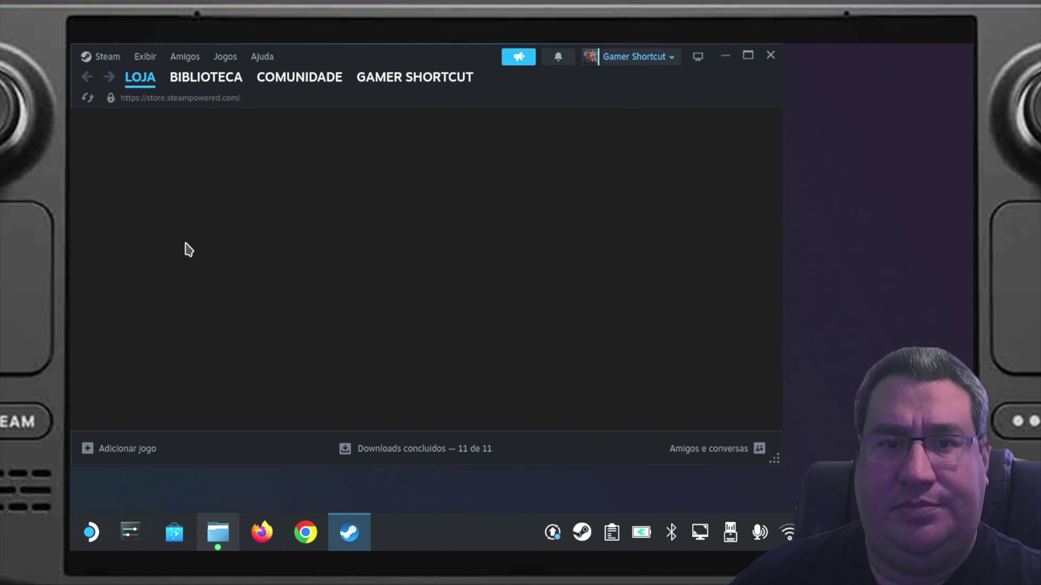
Start adding a non-Steam game and choose ravendawn_installer2.exe from the primary drive.
{"action": "left_click", "coordinate": [103, 453]}
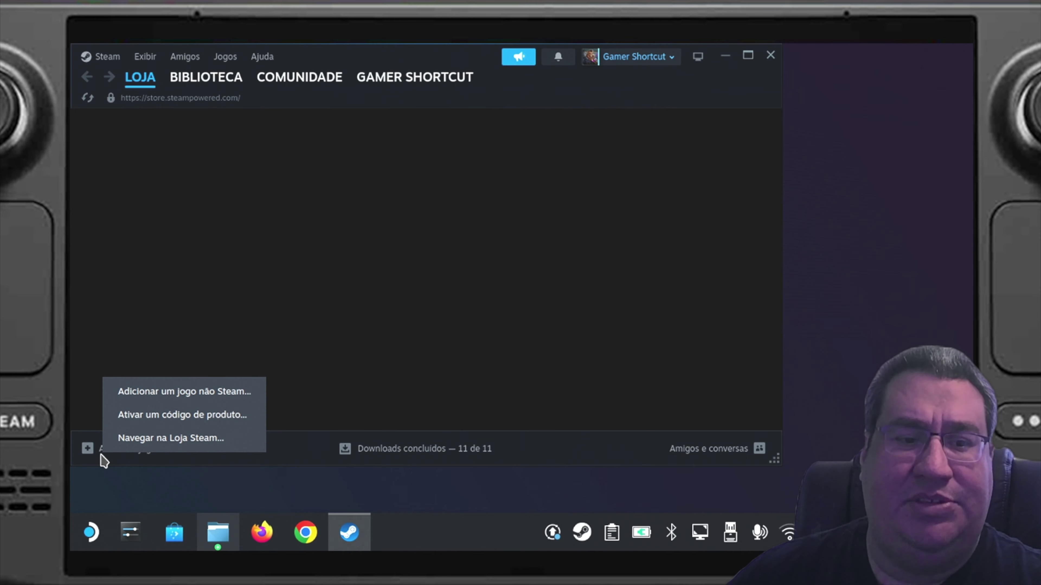
{"action": "left_click", "coordinate": [172, 393]}
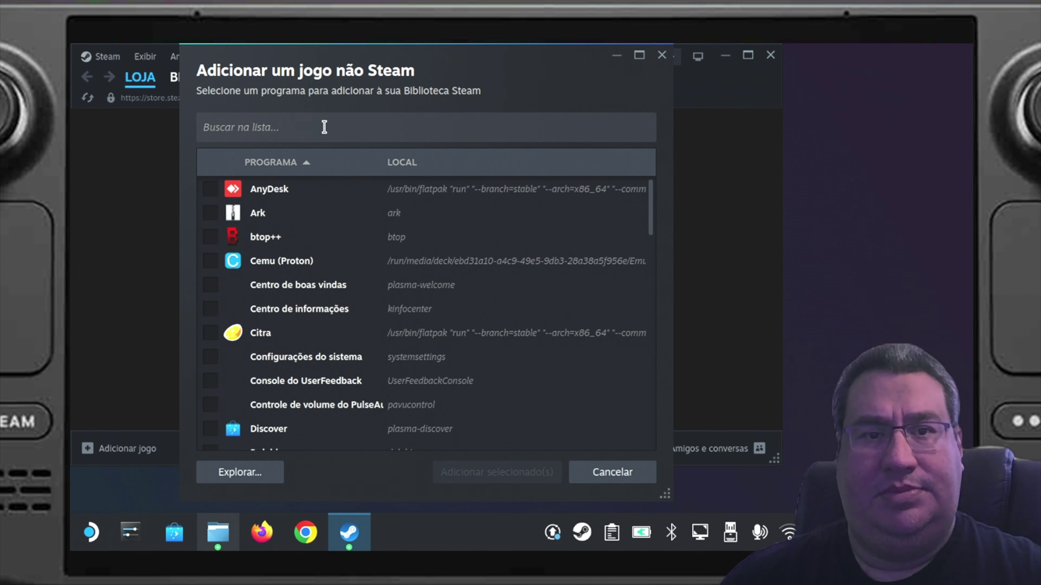
{"action": "left_click", "coordinate": [260, 481]}
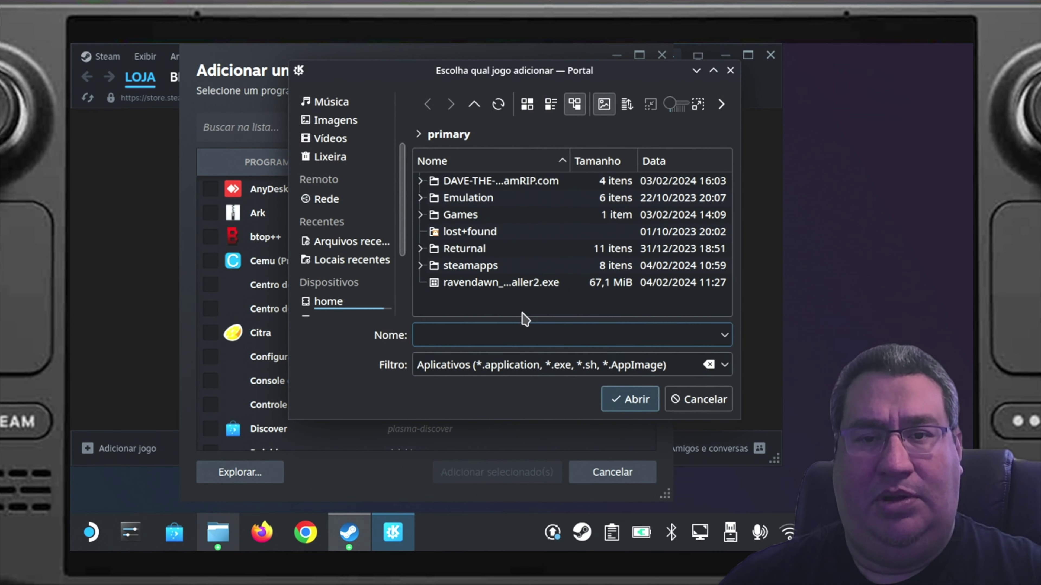
{"action": "left_click", "coordinate": [534, 287]}
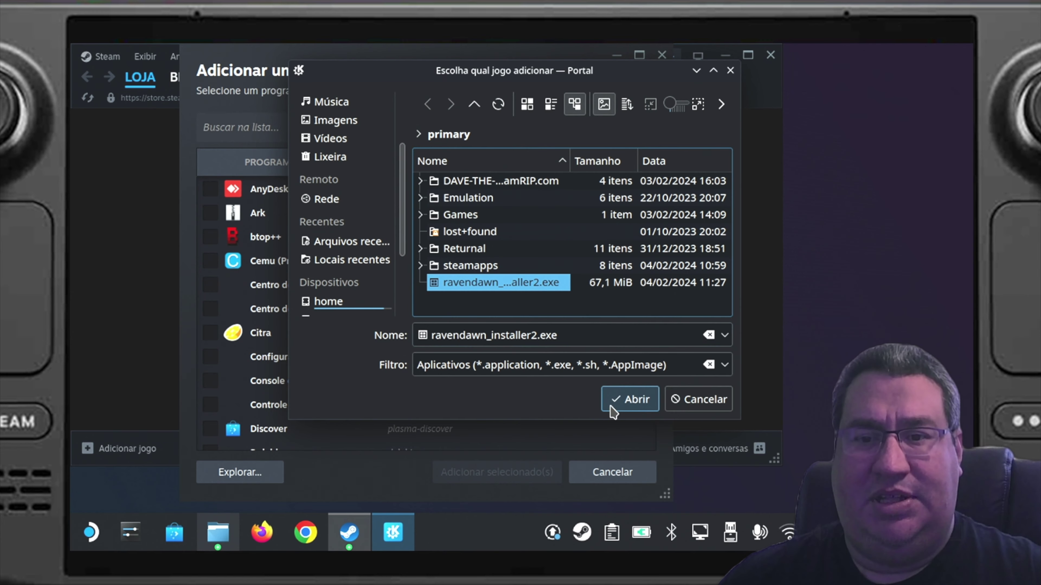
{"action": "left_click", "coordinate": [623, 397]}
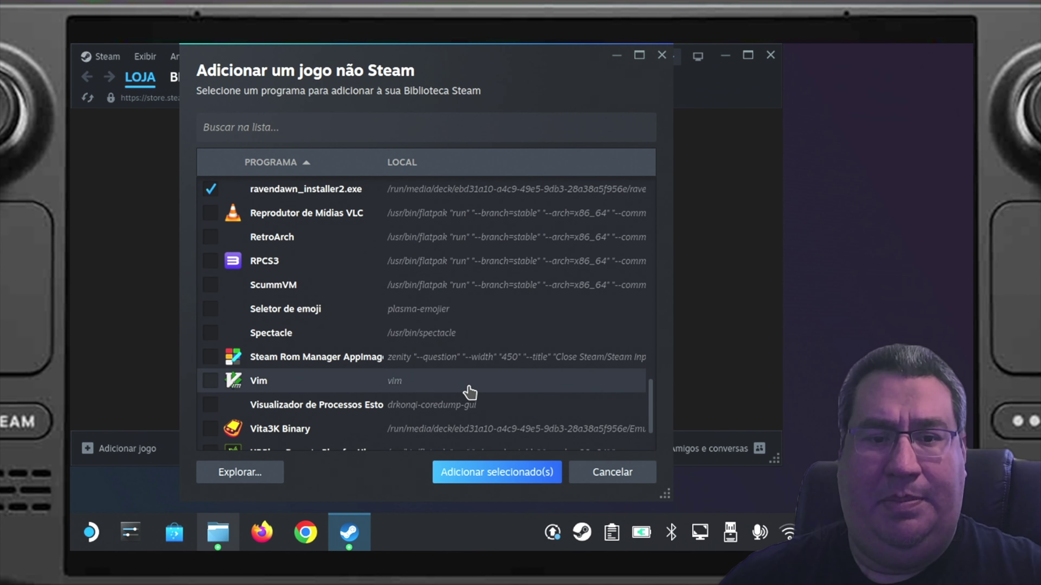
Make sure ravendawn_installer2.exe is ticked in the program list and add it to the Steam library.
{"action": "left_click", "coordinate": [282, 200]}
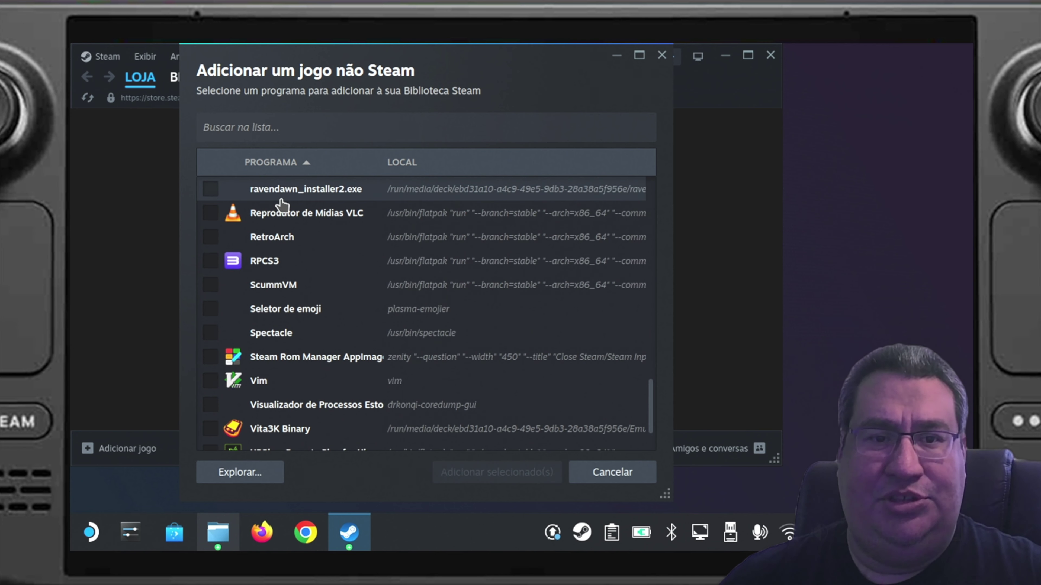
{"action": "left_click", "coordinate": [209, 193]}
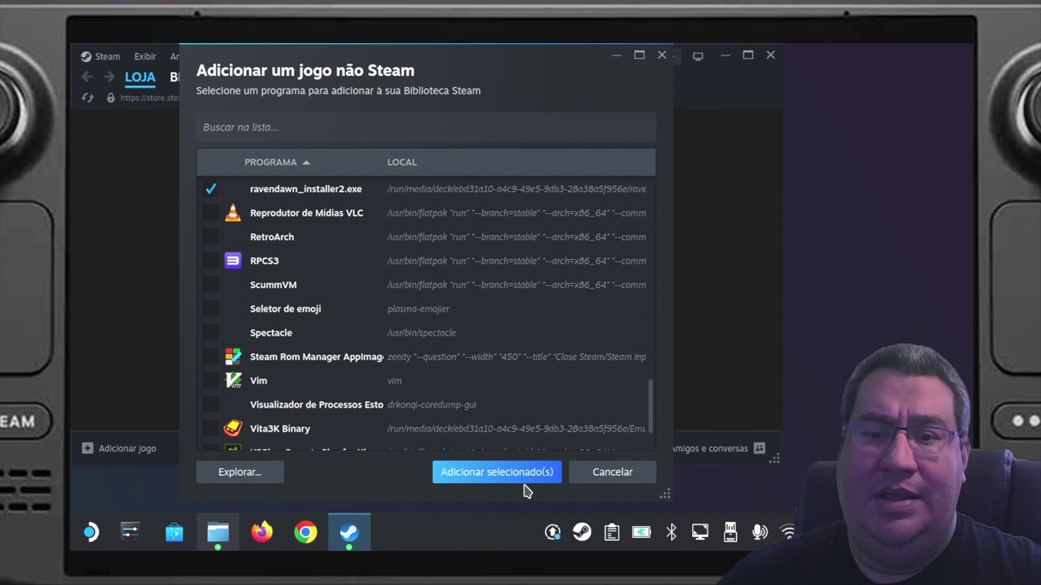
{"action": "left_click", "coordinate": [529, 475]}
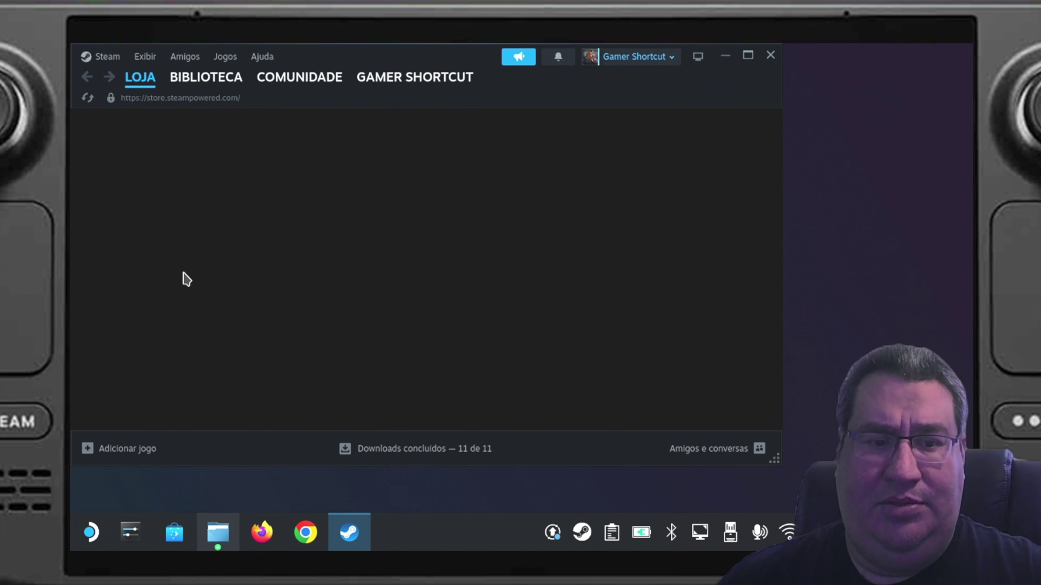
Find ravendawn_installer2.exe in the Steam library by searching for "rav" and add it to the favourites.
{"action": "left_click", "coordinate": [225, 86]}
{"action": "left_click", "coordinate": [144, 174]}
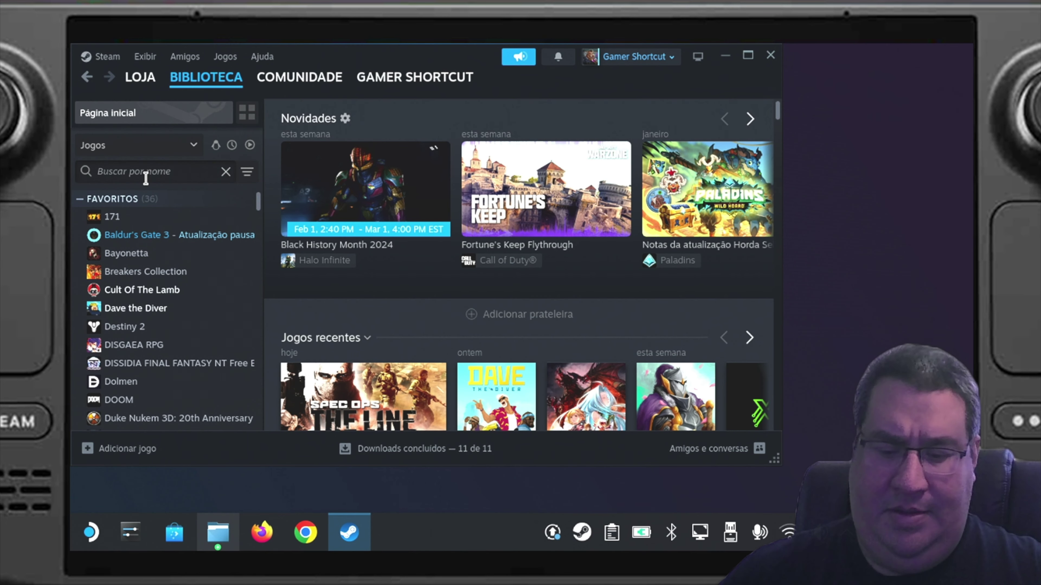
{"action": "type", "text": "rav"}
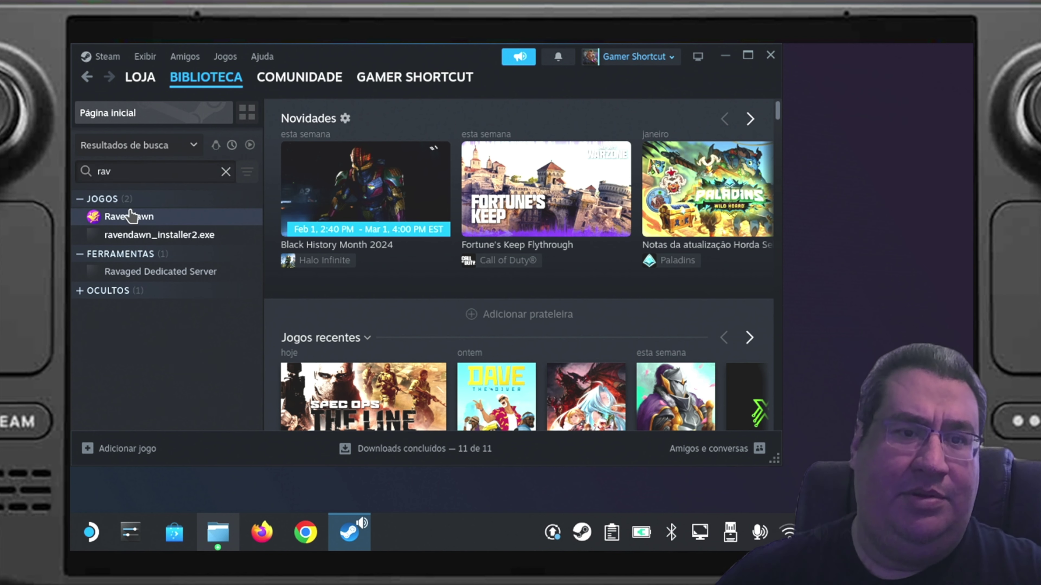
{"action": "left_click", "coordinate": [126, 236]}
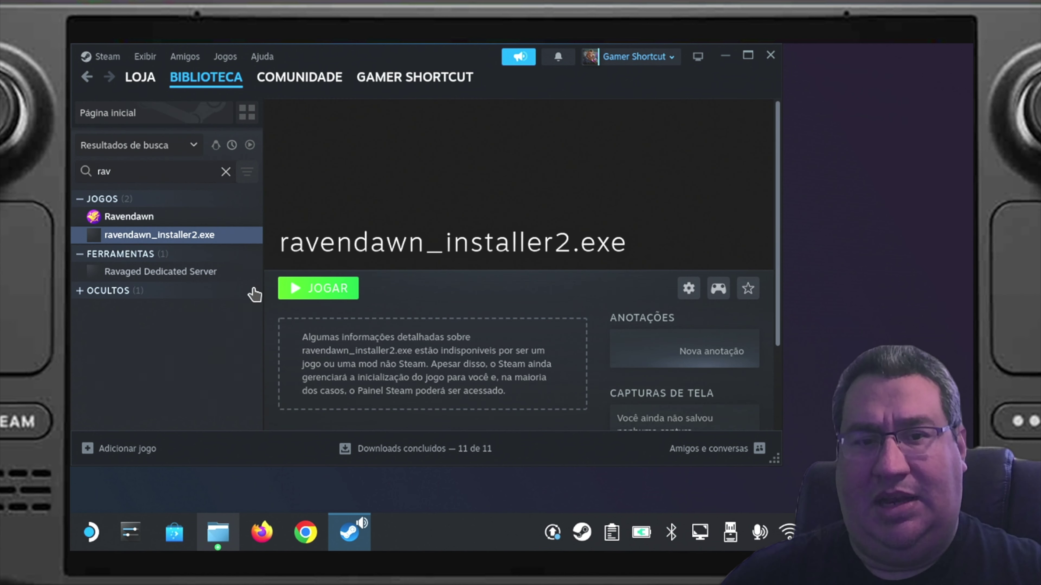
{"action": "left_click", "coordinate": [748, 290]}
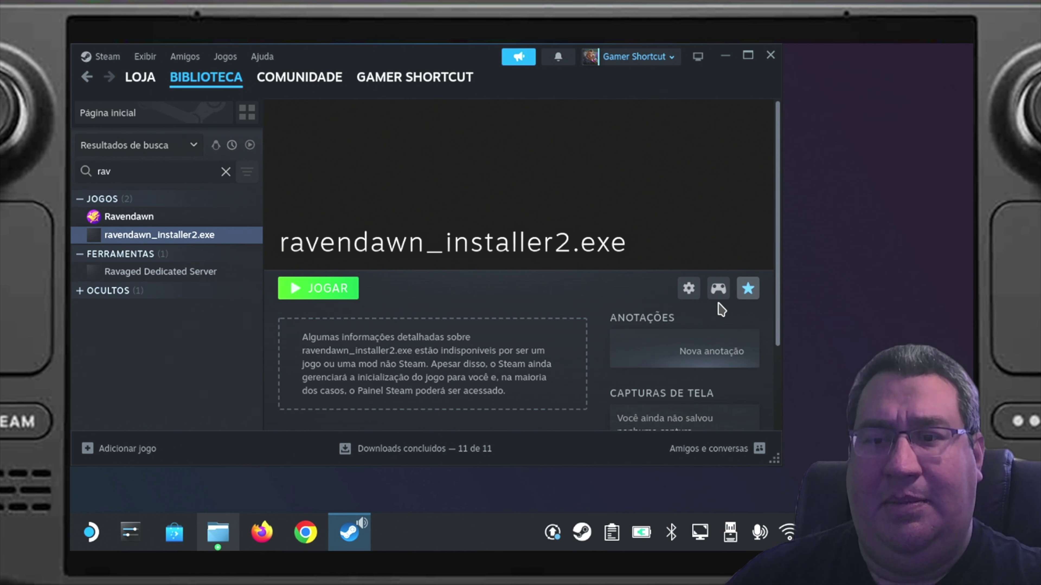
Open the properties of ravendawn_installer2.exe and rename the shortcut to "Ravendawn YouTube".
{"action": "left_click", "coordinate": [688, 288]}
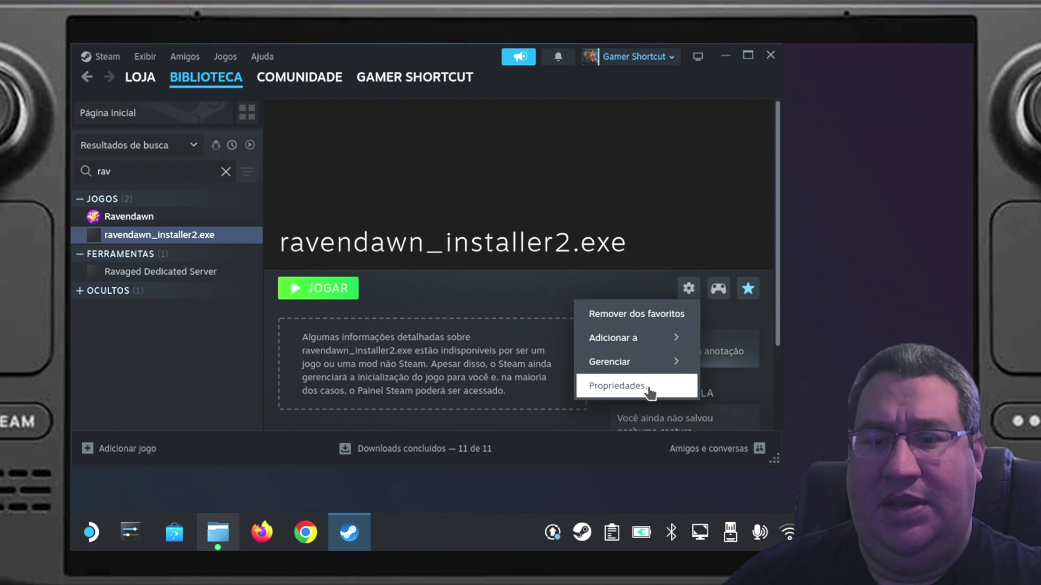
{"action": "left_click", "coordinate": [651, 388]}
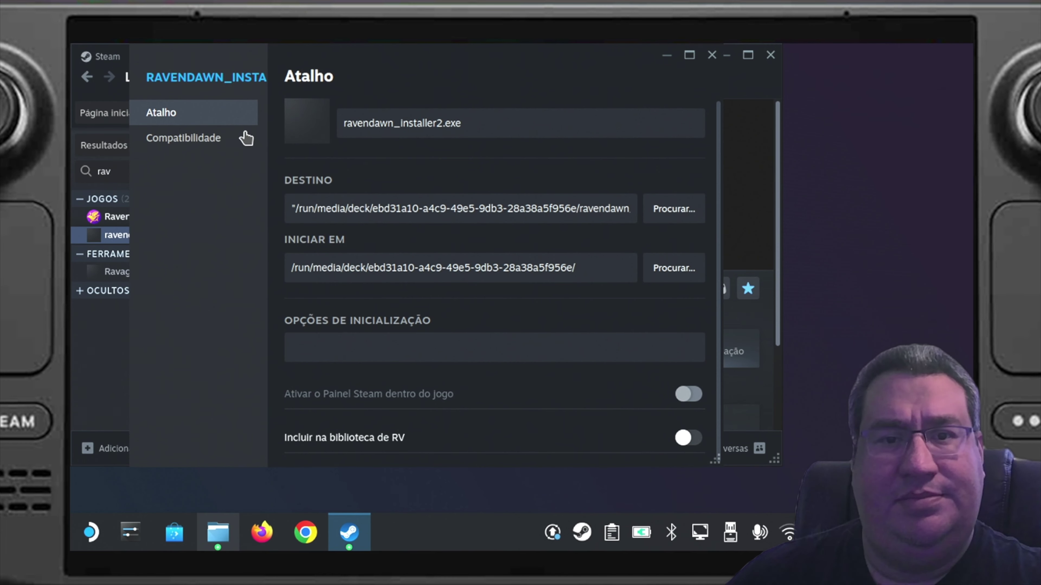
{"action": "left_click_drag", "start_coordinate": [483, 123], "coordinate": [277, 122]}
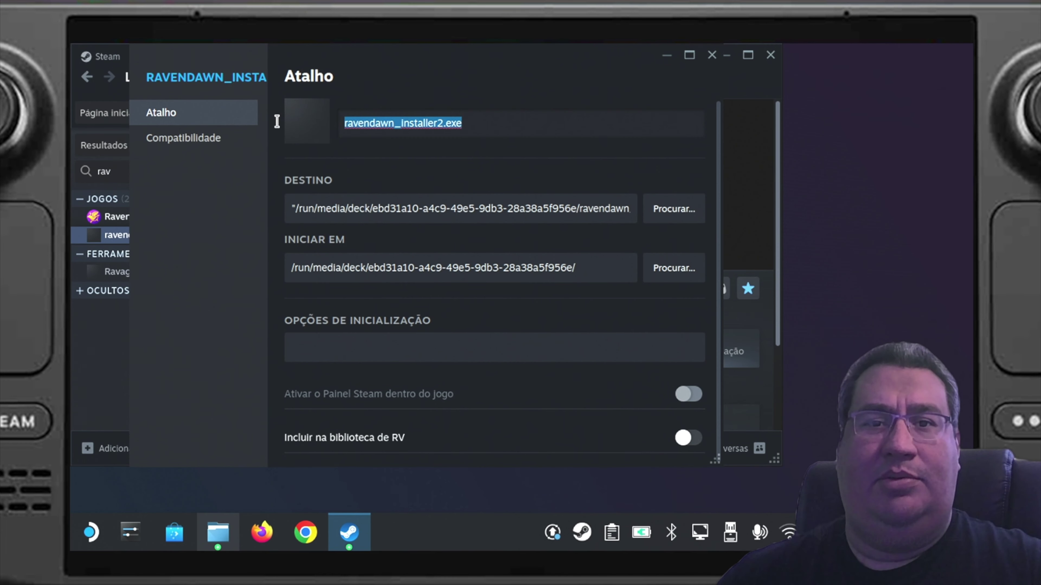
{"action": "left_click", "coordinate": [395, 123]}
{"action": "left_click_drag", "start_coordinate": [395, 123], "coordinate": [568, 130]}
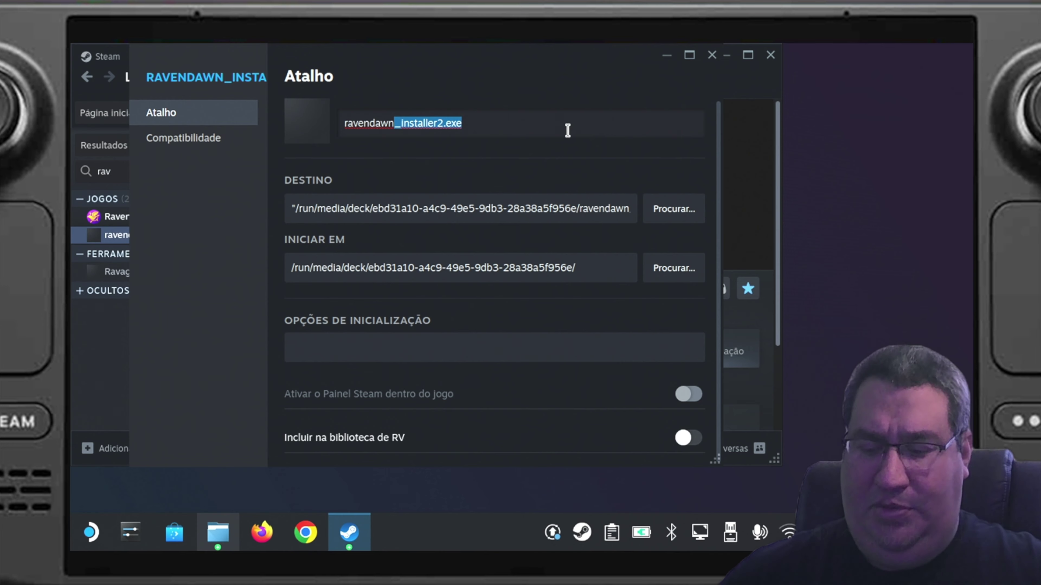
{"action": "key", "text": "BackSpace"}
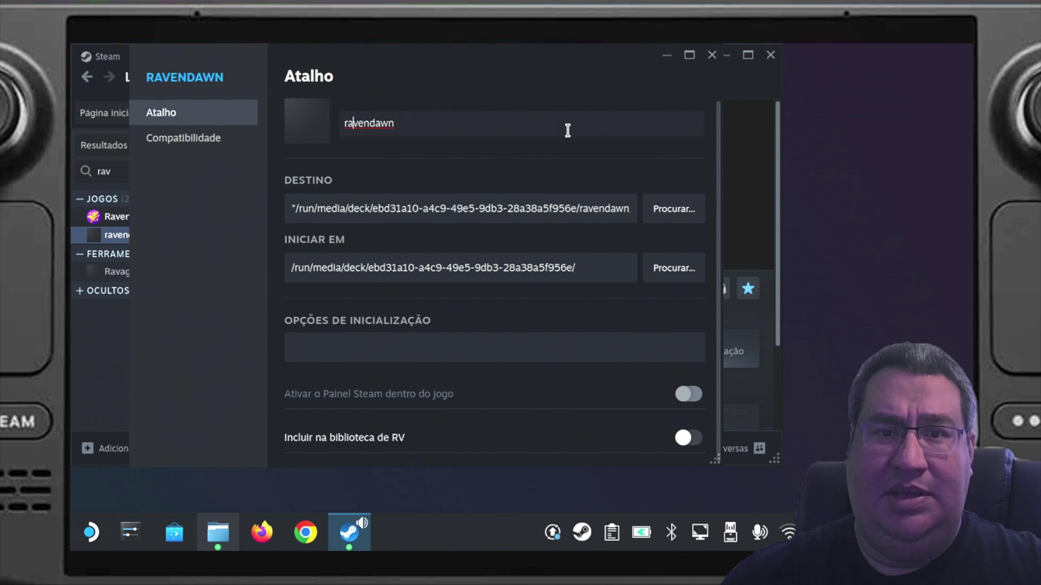
{"action": "type", "text": "R"}
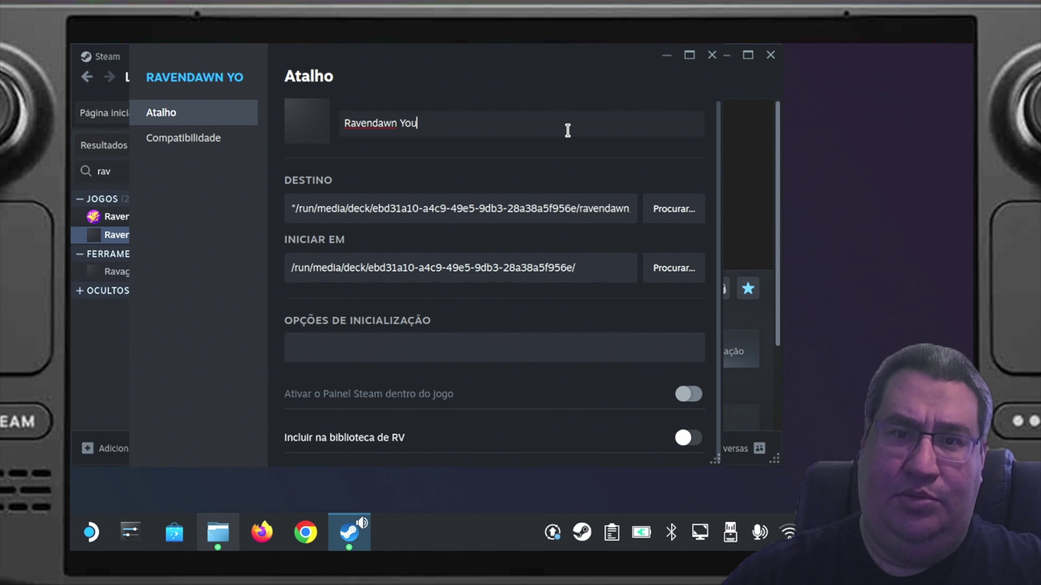
{"action": "type", "text": "tube"}
{"action": "key", "text": "BackSpace"}
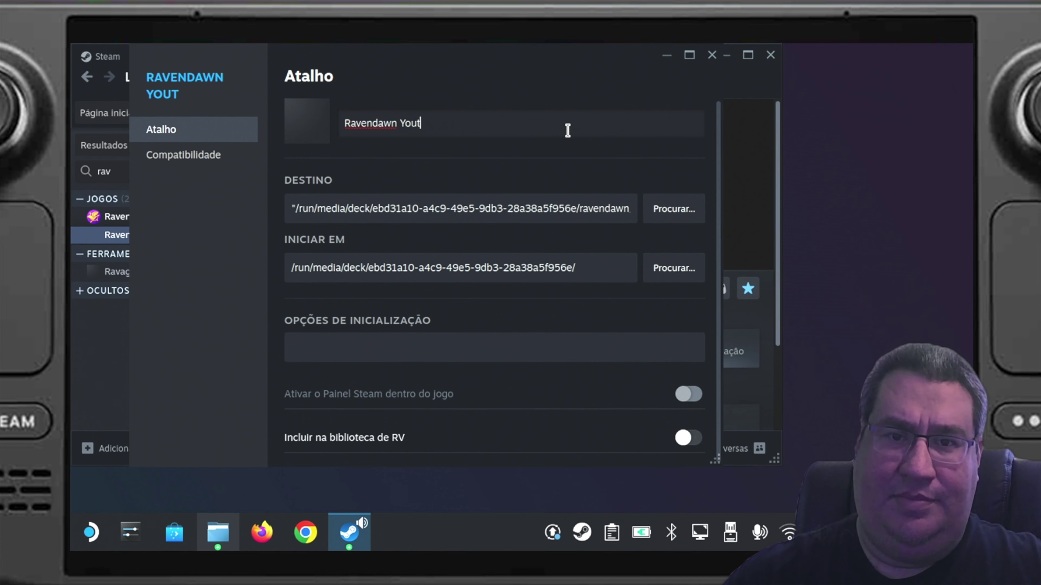
{"action": "type", "text": "Tube"}
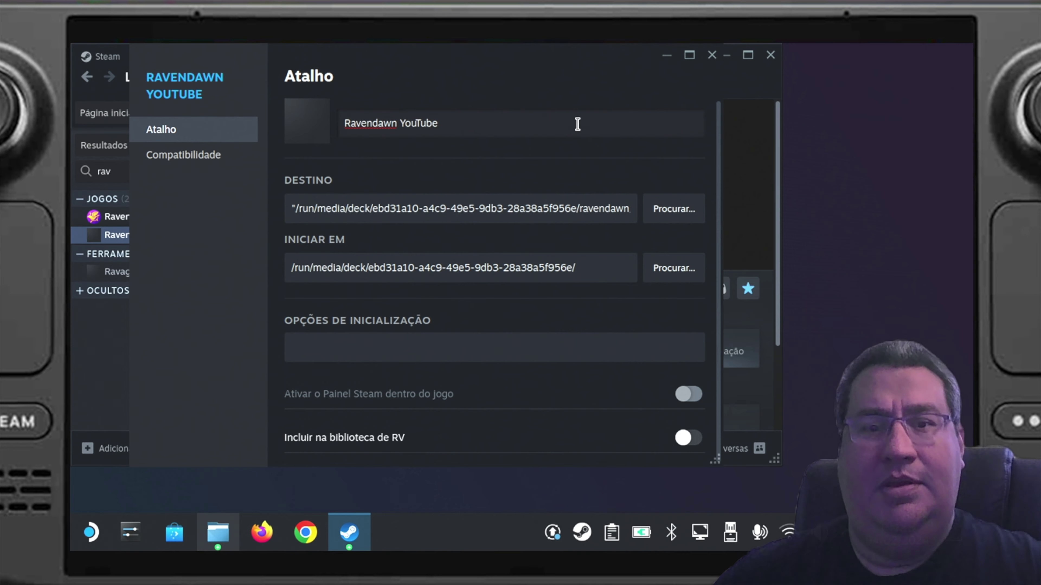
Force the Proton Experimental compatibility tool for the Ravendawn YouTube shortcut and close its properties.
{"action": "left_click", "coordinate": [149, 151]}
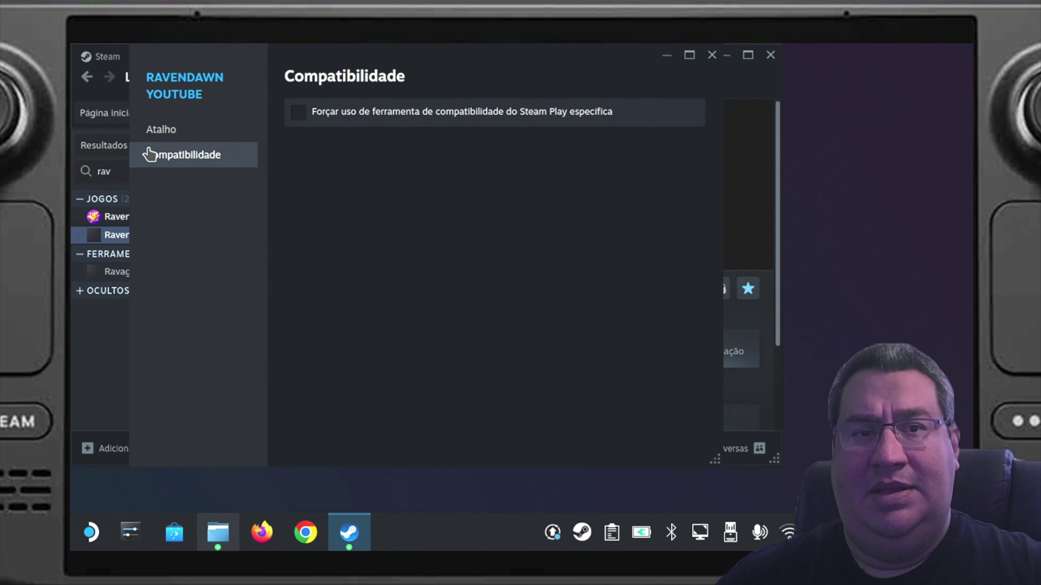
{"action": "left_click", "coordinate": [384, 119]}
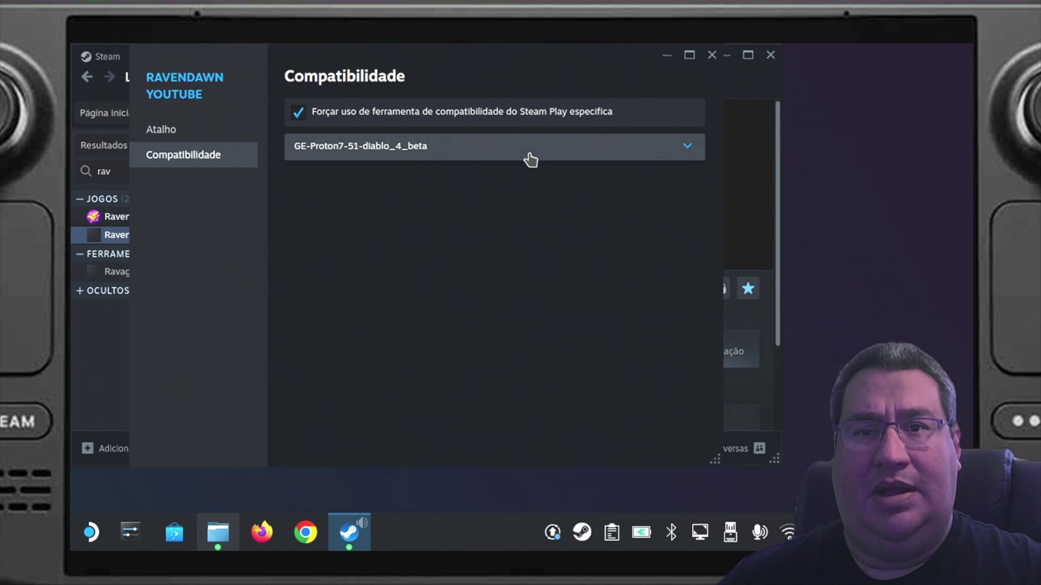
{"action": "left_click", "coordinate": [502, 153]}
{"action": "left_click", "coordinate": [399, 374]}
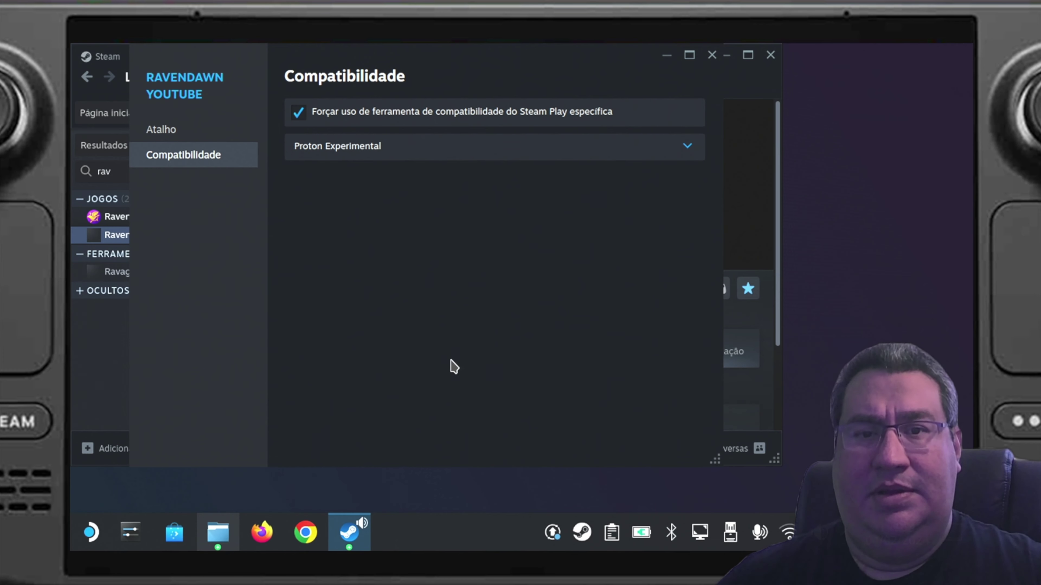
{"action": "left_click", "coordinate": [712, 55]}
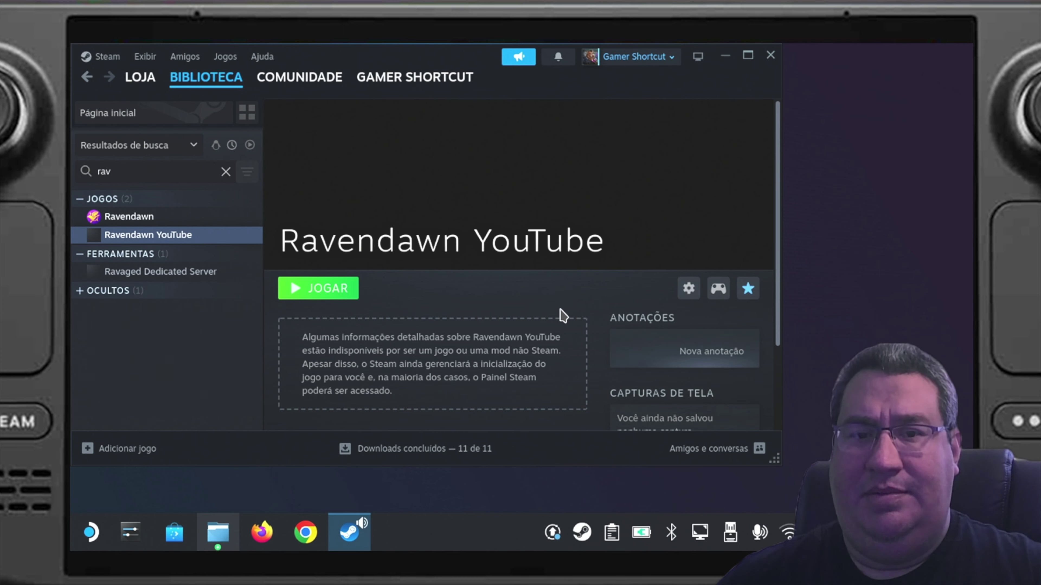
Run the Ravendawn YouTube shortcut and choose the installation mode for all users.
{"action": "left_click", "coordinate": [314, 298]}
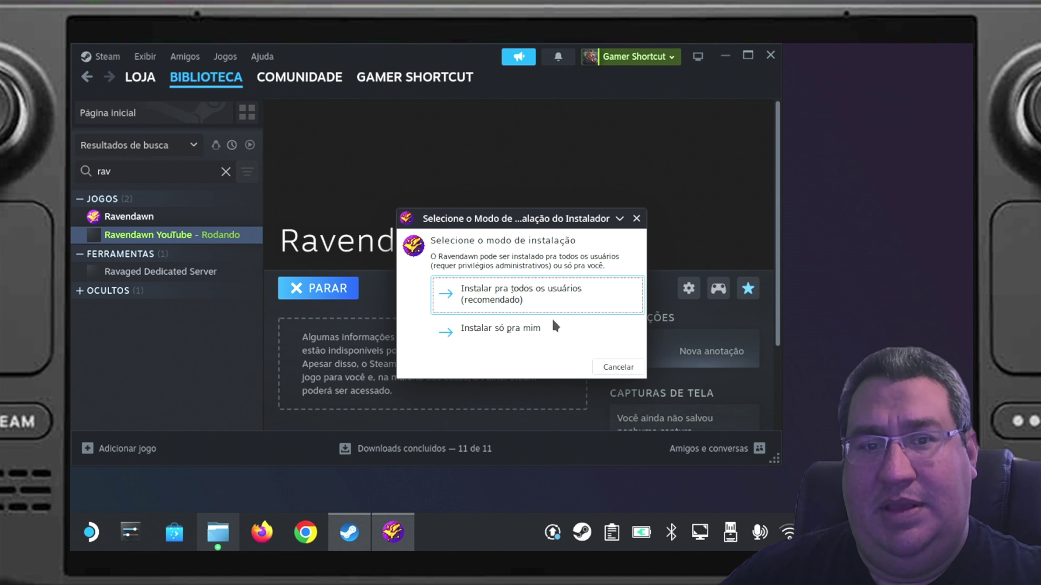
{"action": "left_click", "coordinate": [528, 299]}
{"action": "left_click", "coordinate": [557, 340]}
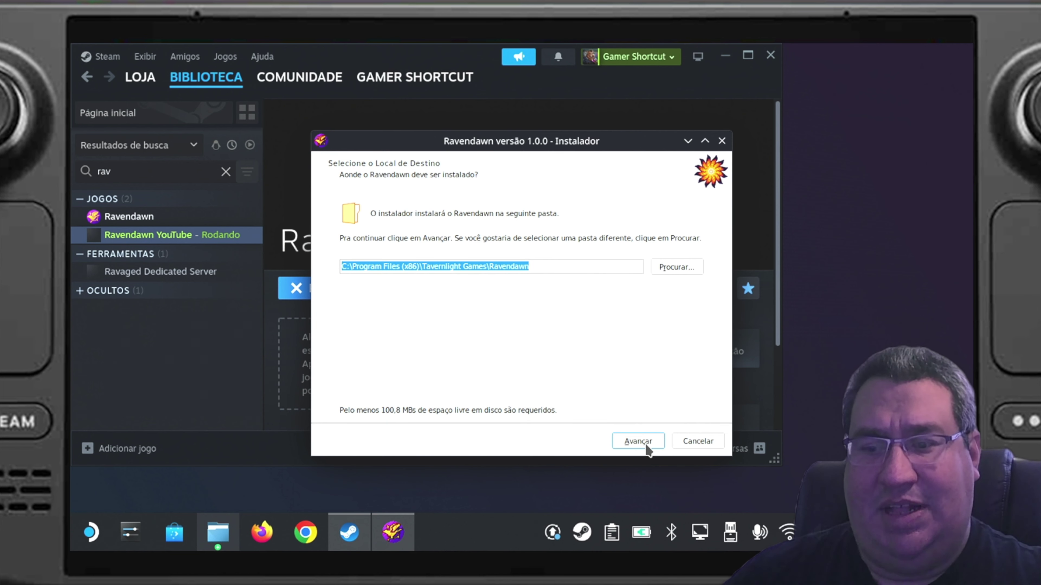
Install Ravendawn to the default destination folder without a desktop shortcut and finish with launching the game enabled.
{"action": "left_click", "coordinate": [638, 441]}
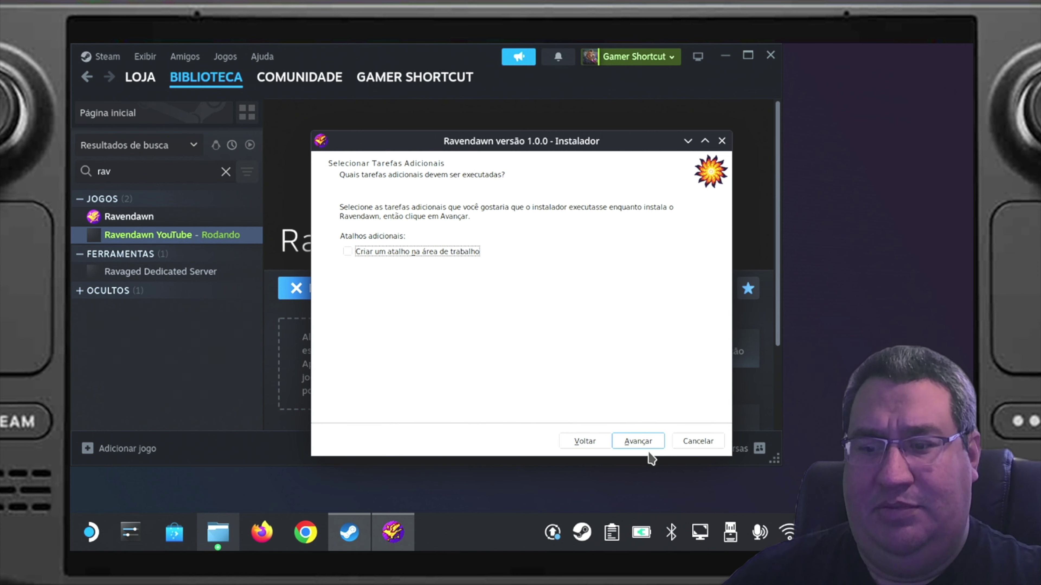
{"action": "left_click", "coordinate": [638, 442]}
{"action": "left_click", "coordinate": [637, 442]}
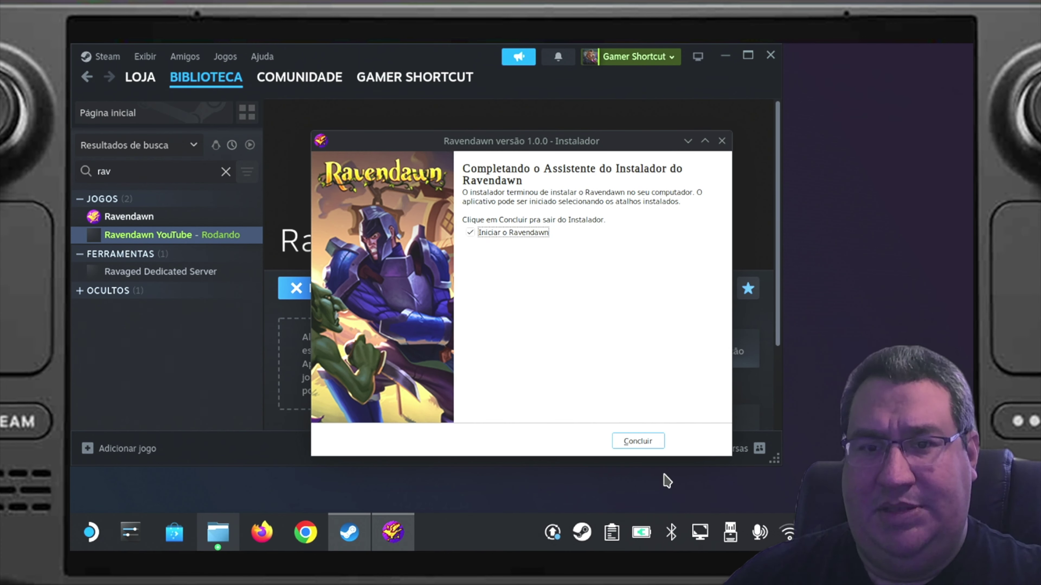
{"action": "left_click", "coordinate": [650, 446]}
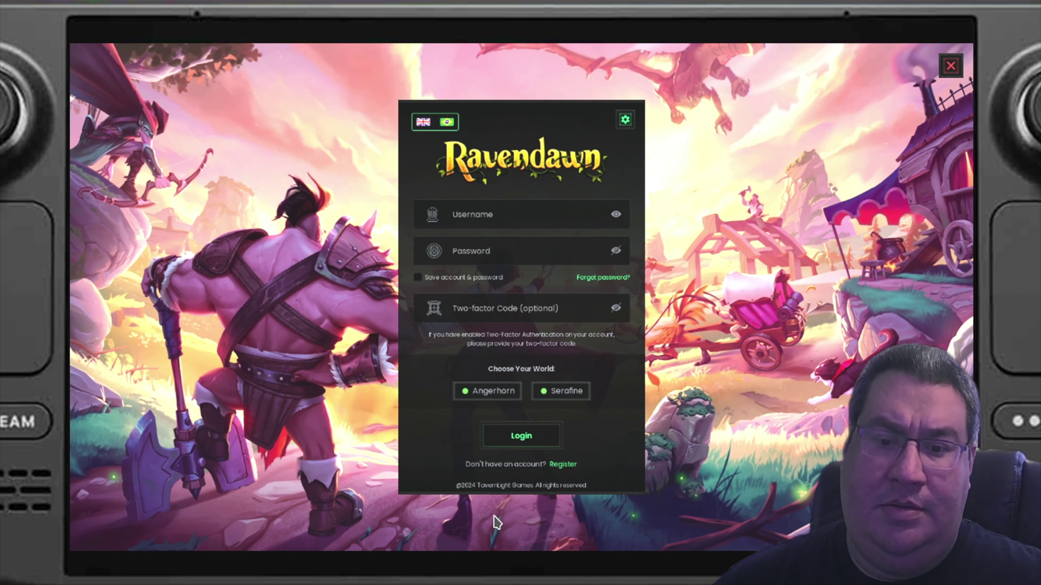
Leave the game's login screen and switch to the Dolphin file manager.
{"action": "key", "text": "Tab"}
{"action": "key", "text": "super"}
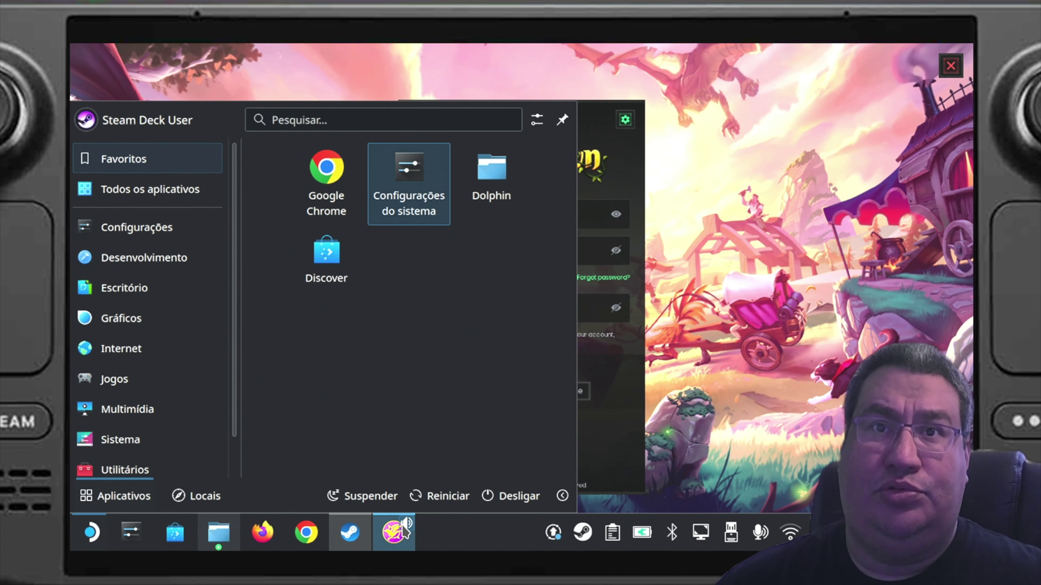
{"action": "mouse_move", "coordinate": [407, 528]}
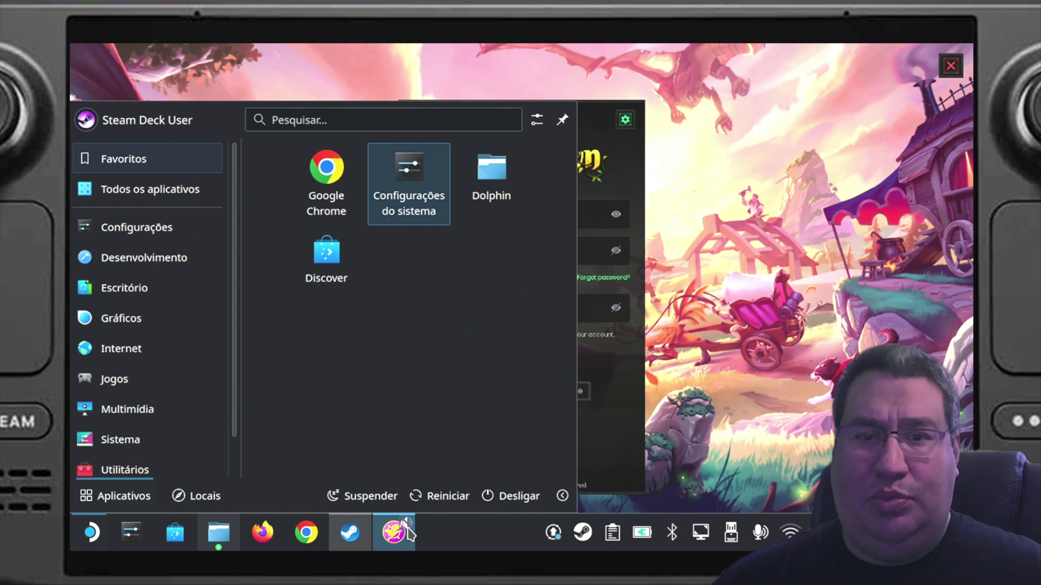
{"action": "left_click", "coordinate": [219, 533]}
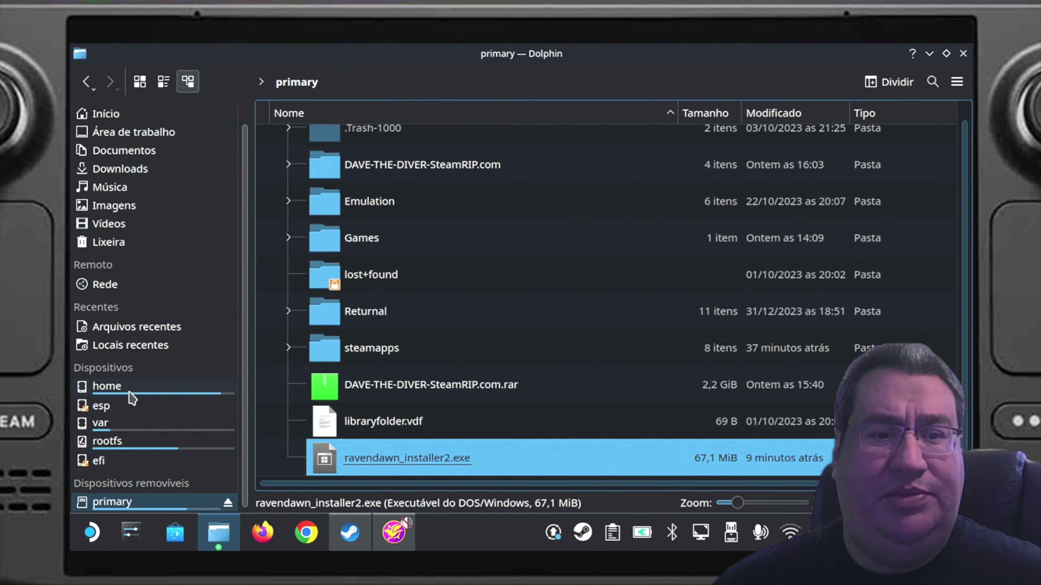
Open the .local/share folder inside the home directory.
{"action": "scroll", "coordinate": [94, 213], "scroll_direction": "up", "scroll_amount": 2}
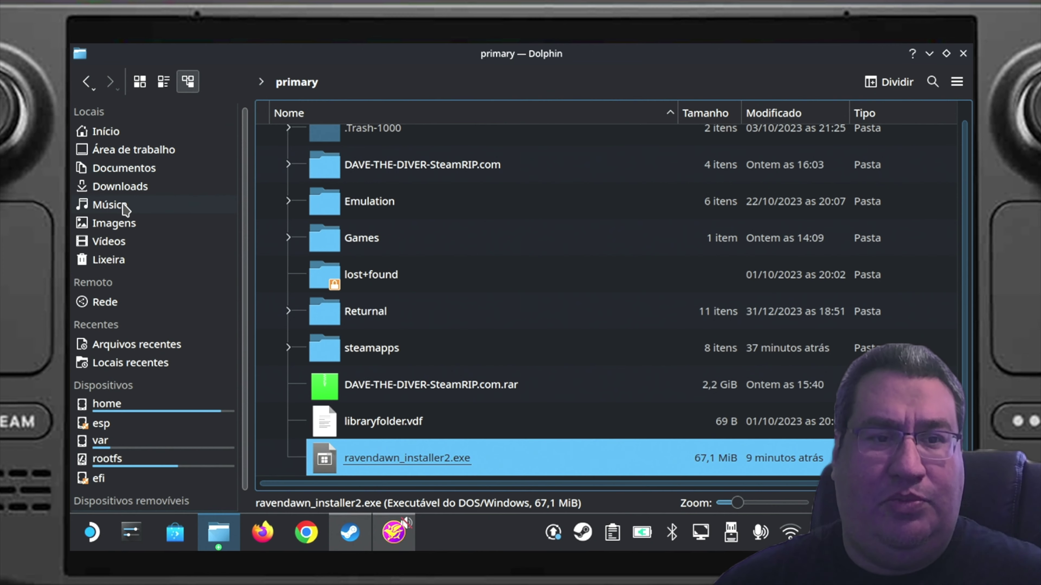
{"action": "left_click", "coordinate": [105, 132]}
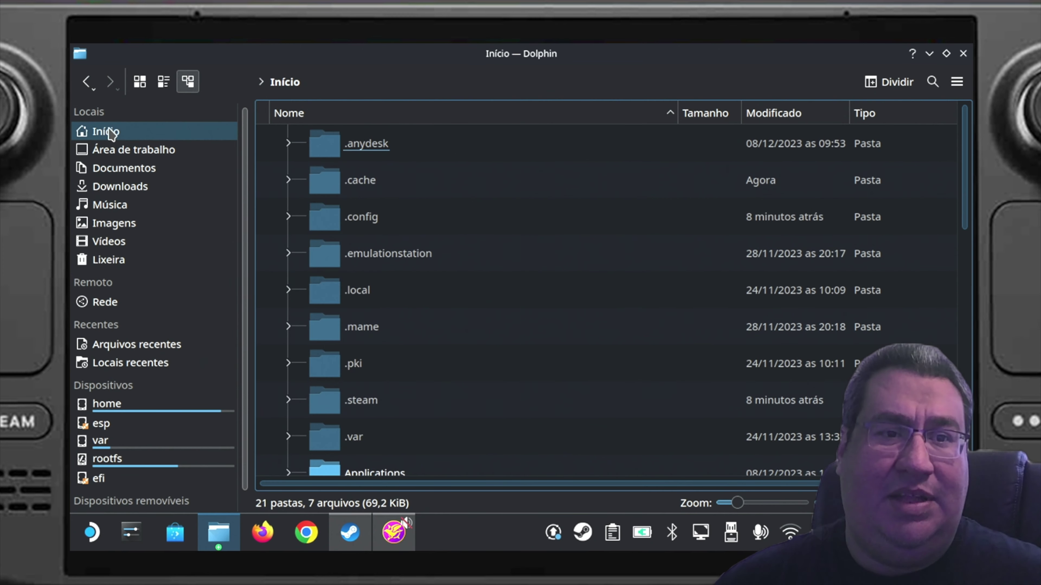
{"action": "left_click", "coordinate": [351, 306]}
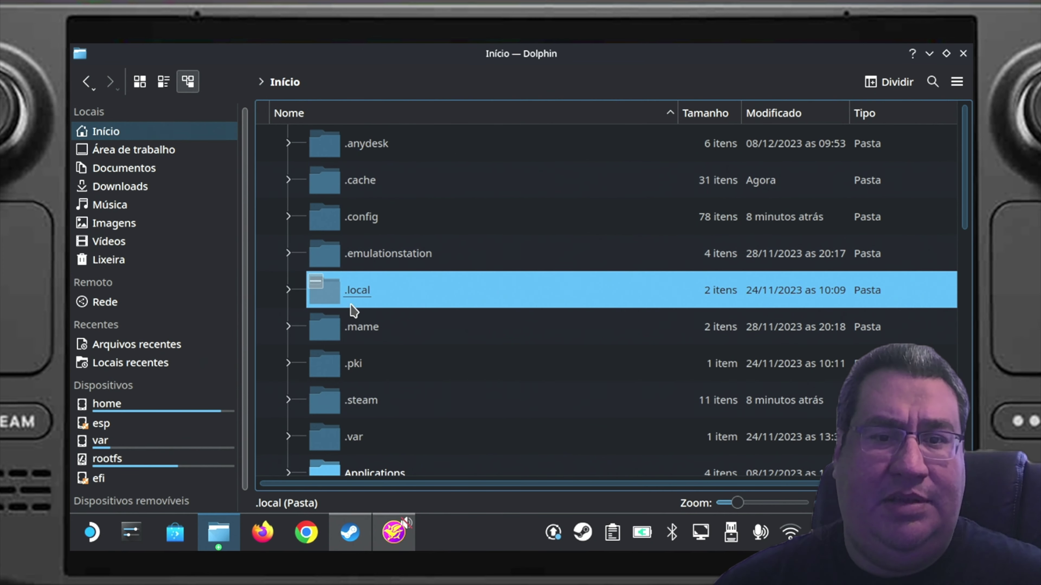
{"action": "left_click", "coordinate": [358, 301]}
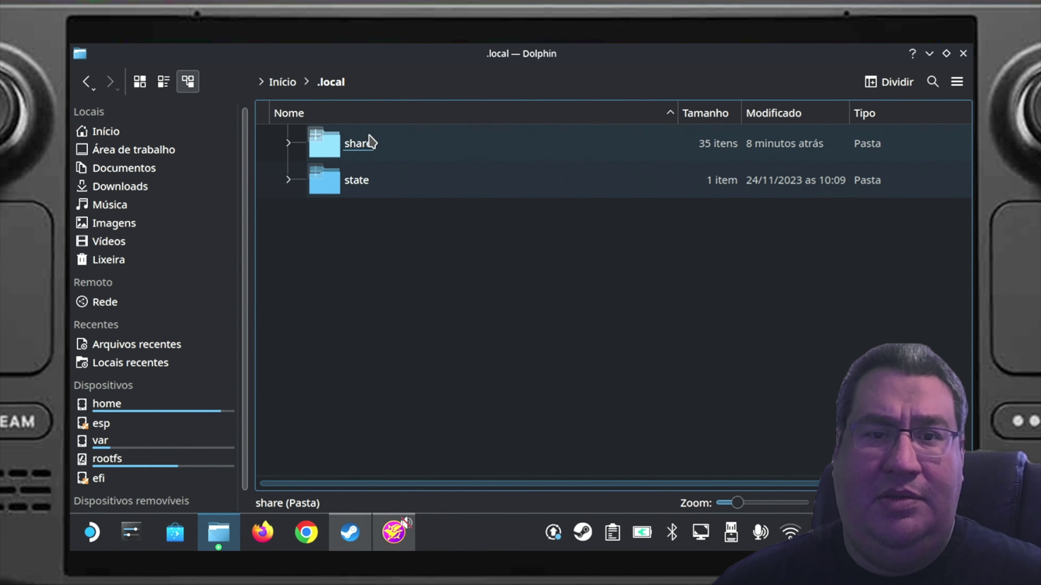
{"action": "left_click", "coordinate": [371, 142]}
Locate the Steam folder inside share and open it.
{"action": "scroll", "coordinate": [410, 293], "scroll_direction": "down", "scroll_amount": 6}
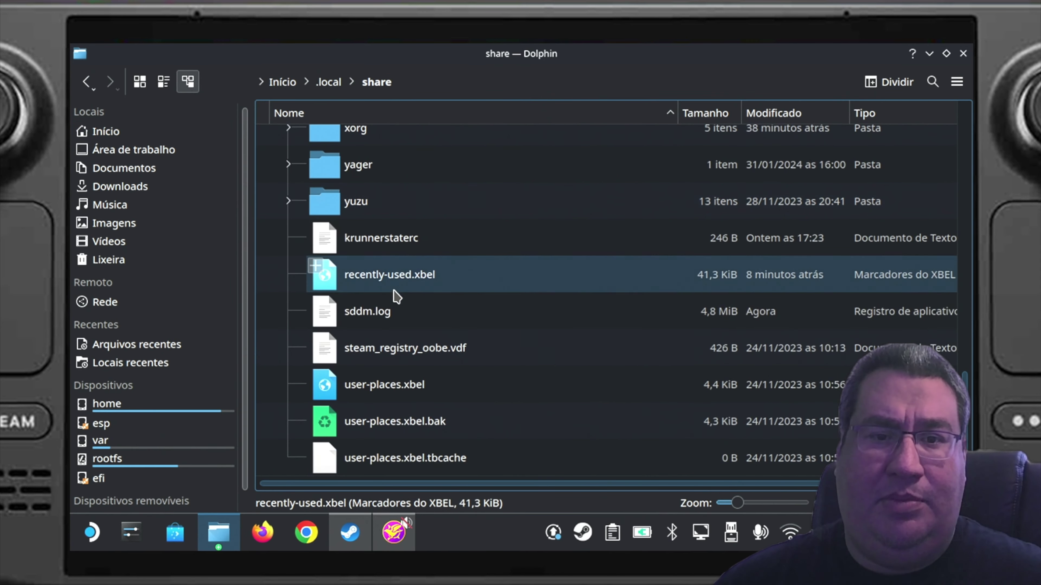
{"action": "scroll", "coordinate": [393, 279], "scroll_direction": "up", "scroll_amount": 2}
{"action": "scroll", "coordinate": [379, 360], "scroll_direction": "up", "scroll_amount": 3}
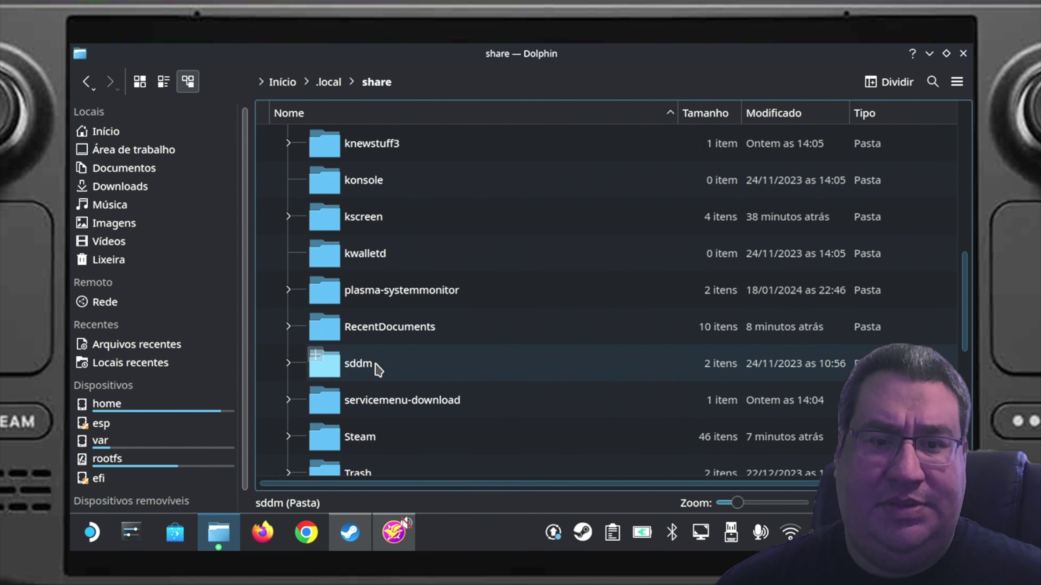
{"action": "scroll", "coordinate": [379, 328], "scroll_direction": "up", "scroll_amount": 10}
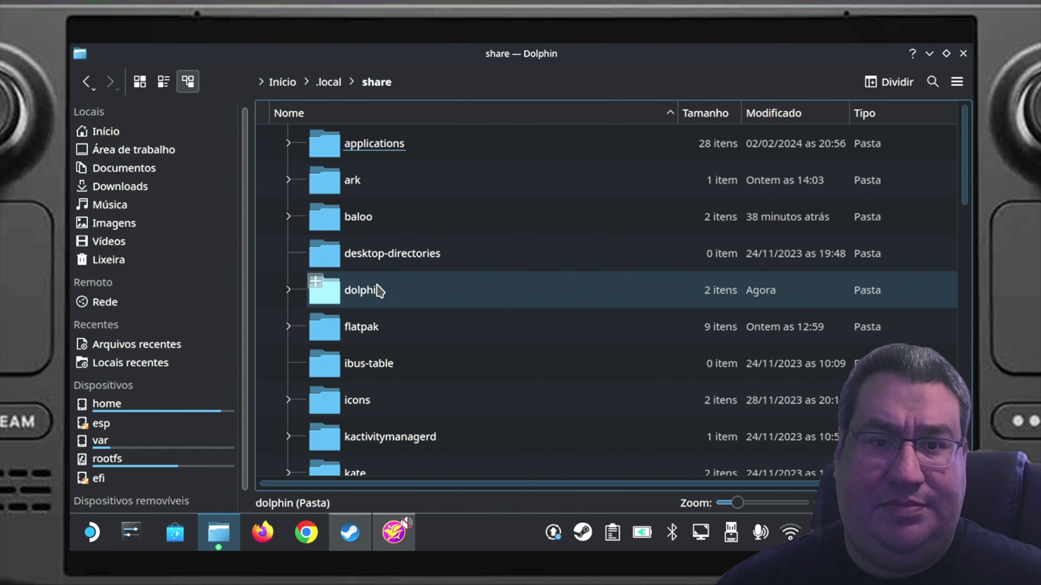
{"action": "scroll", "coordinate": [380, 289], "scroll_direction": "down", "scroll_amount": 5}
{"action": "scroll", "coordinate": [379, 283], "scroll_direction": "down", "scroll_amount": 5}
{"action": "scroll", "coordinate": [378, 282], "scroll_direction": "up", "scroll_amount": 2}
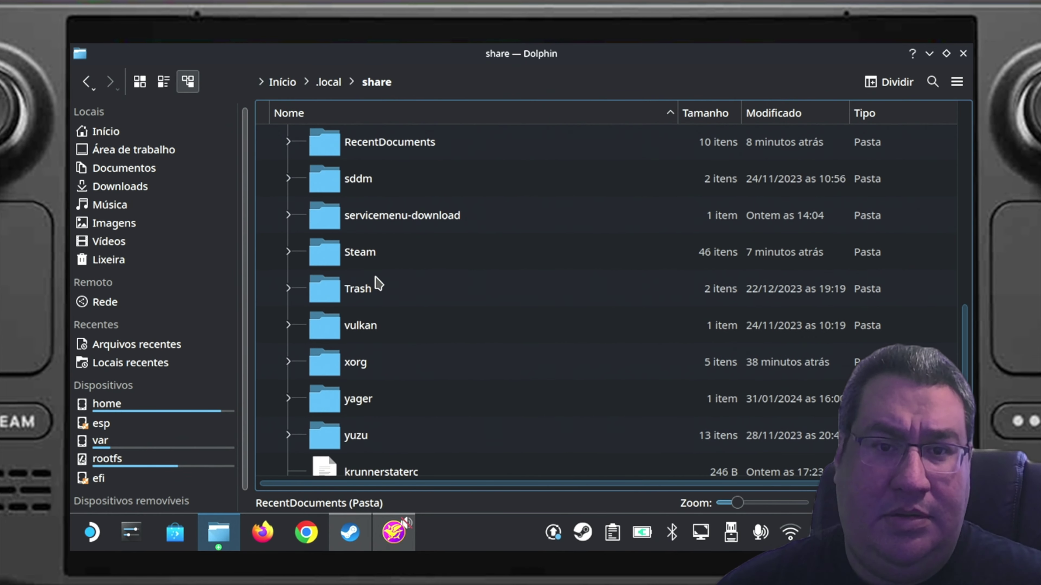
{"action": "left_click", "coordinate": [382, 263]}
{"action": "double_click", "coordinate": [379, 262]}
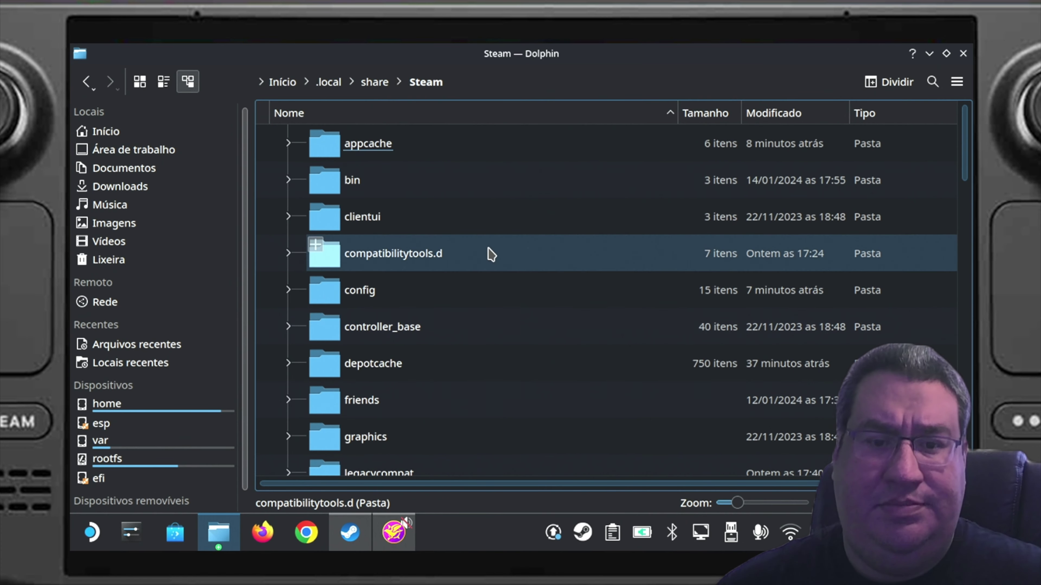
Locate the linked Steam folder inside the current Steam folder and open it.
{"action": "scroll", "coordinate": [408, 326], "scroll_direction": "down", "scroll_amount": 4}
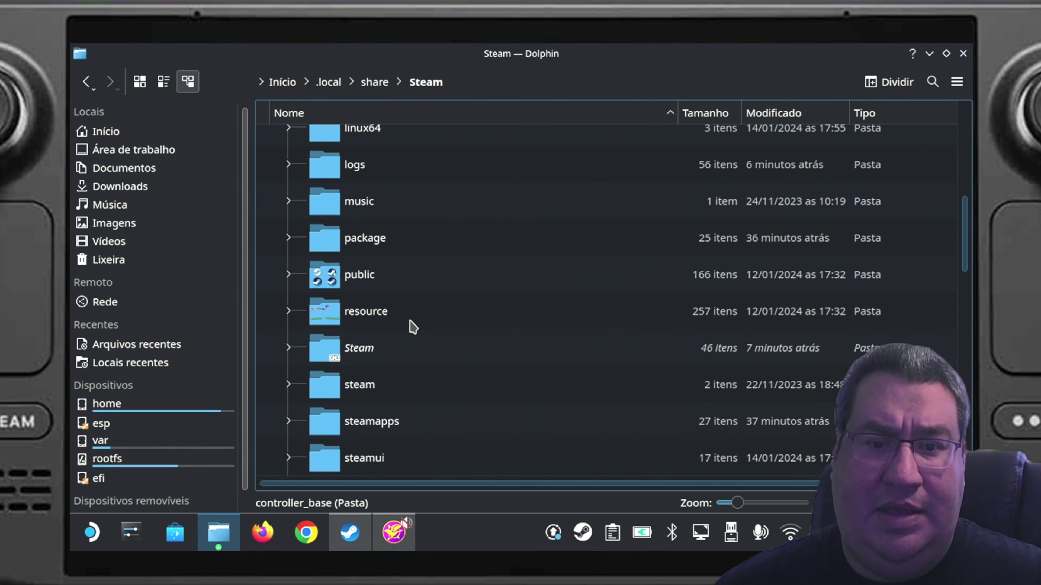
{"action": "left_click", "coordinate": [391, 326]}
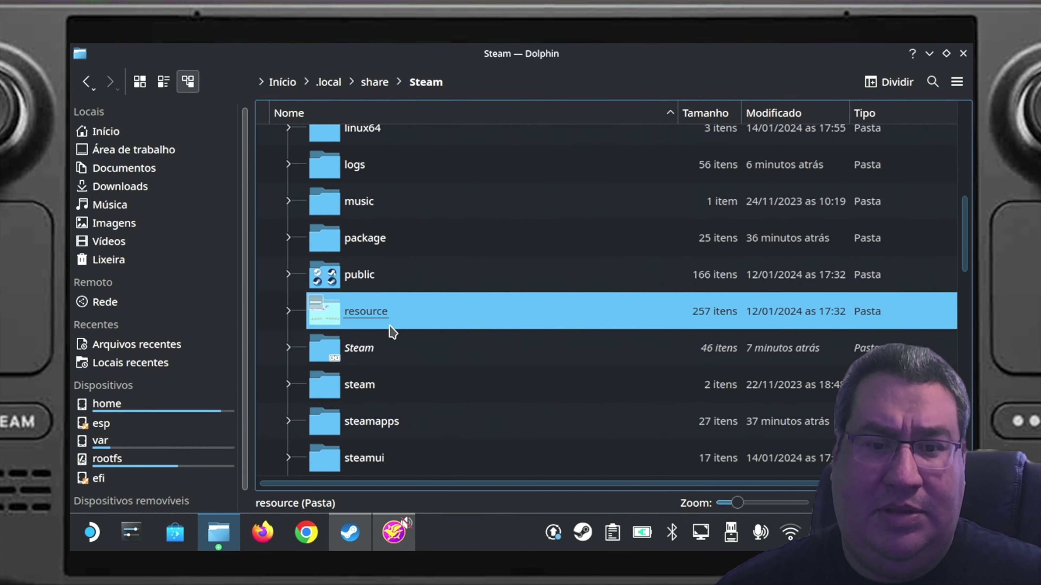
{"action": "double_click", "coordinate": [374, 344]}
Open the steamapps folder inside the linked Steam folder and go into its compatdata folder.
{"action": "scroll", "coordinate": [421, 310], "scroll_direction": "down", "scroll_amount": 10}
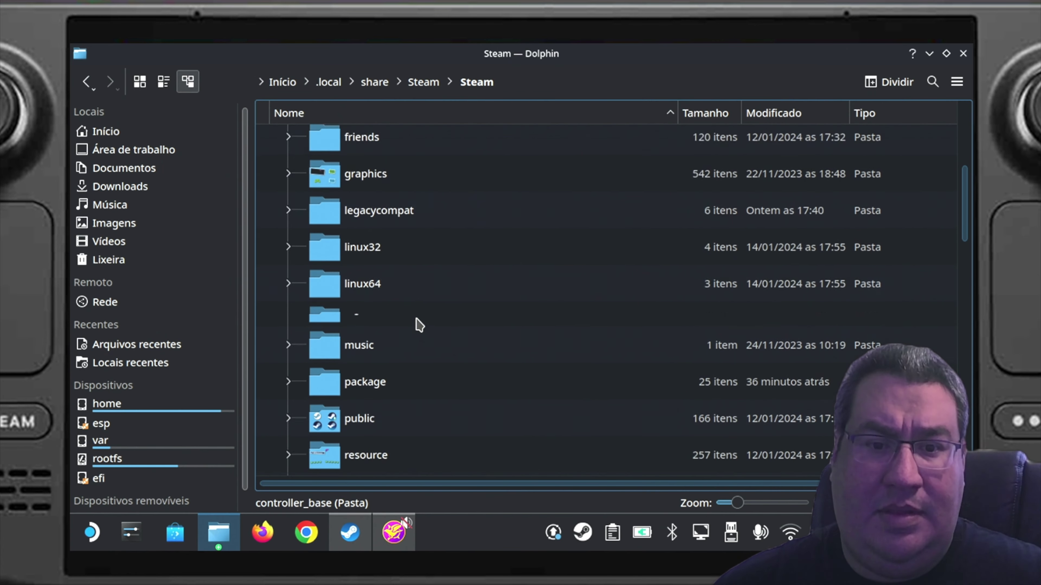
{"action": "key", "text": "Home"}
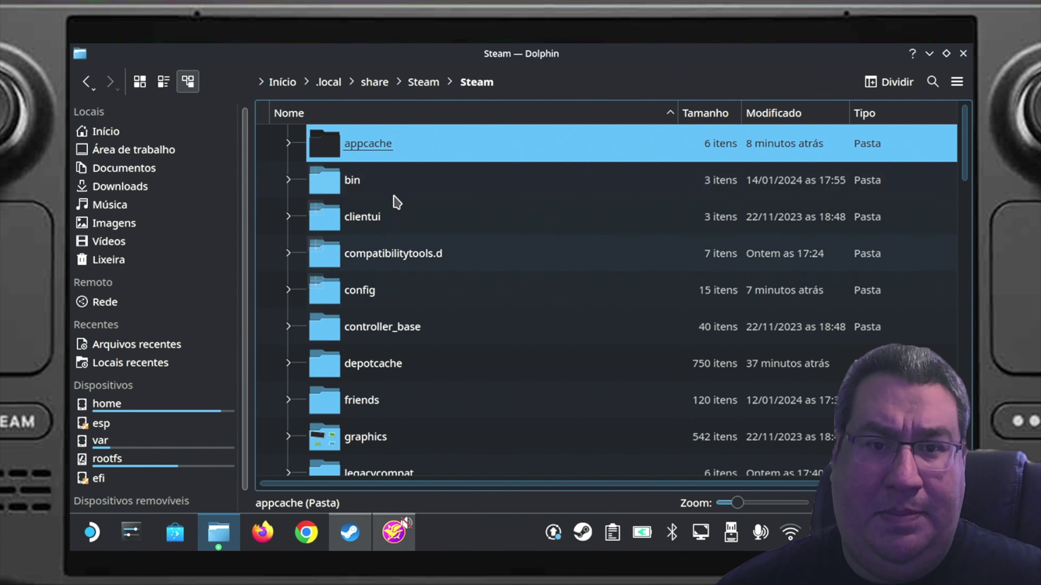
{"action": "scroll", "coordinate": [418, 251], "scroll_direction": "down", "scroll_amount": 3}
{"action": "scroll", "coordinate": [417, 252], "scroll_direction": "down", "scroll_amount": 10}
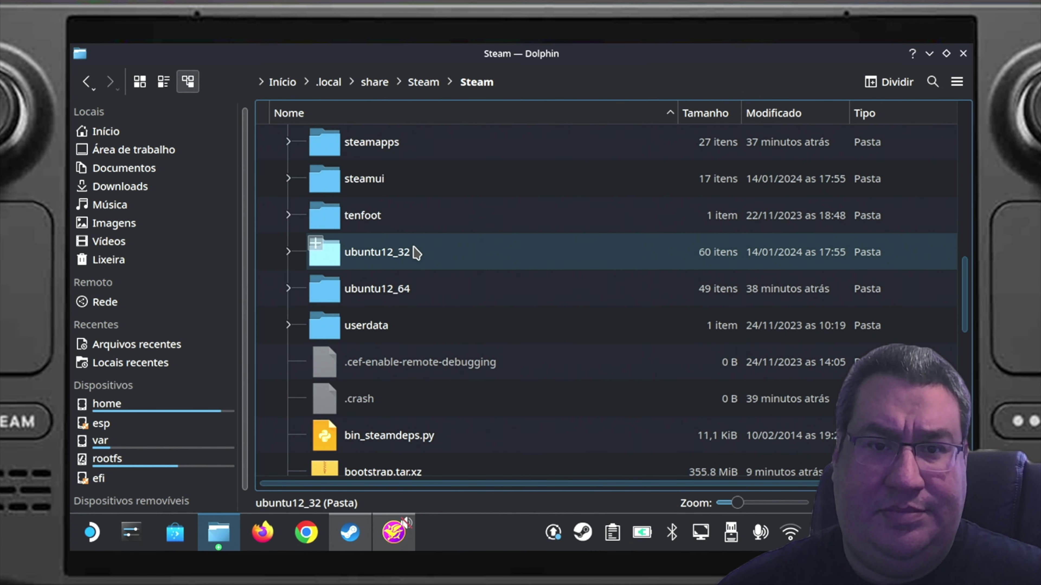
{"action": "left_click", "coordinate": [366, 155]}
{"action": "left_click", "coordinate": [388, 154]}
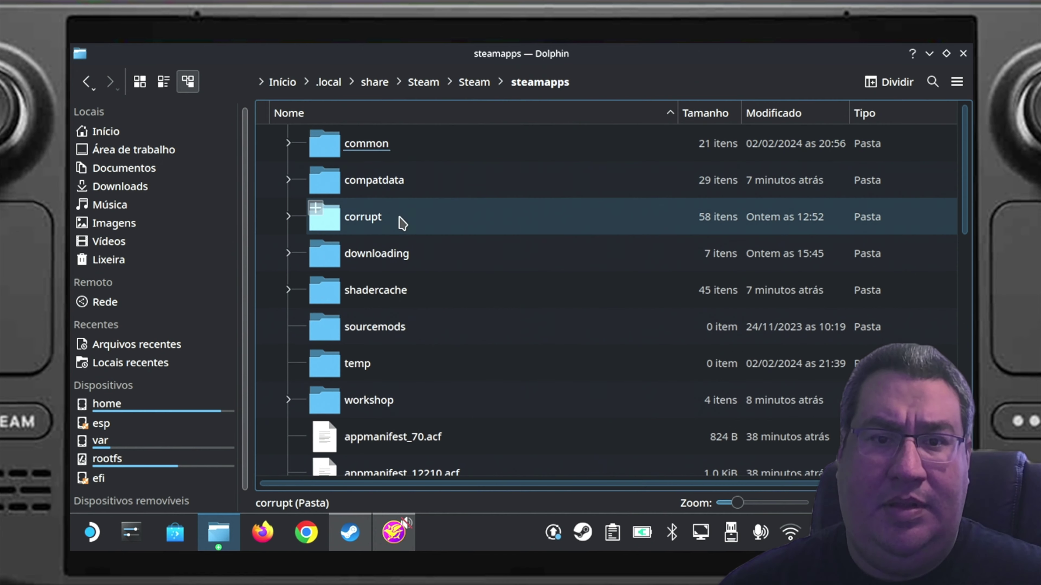
{"action": "left_click", "coordinate": [387, 189]}
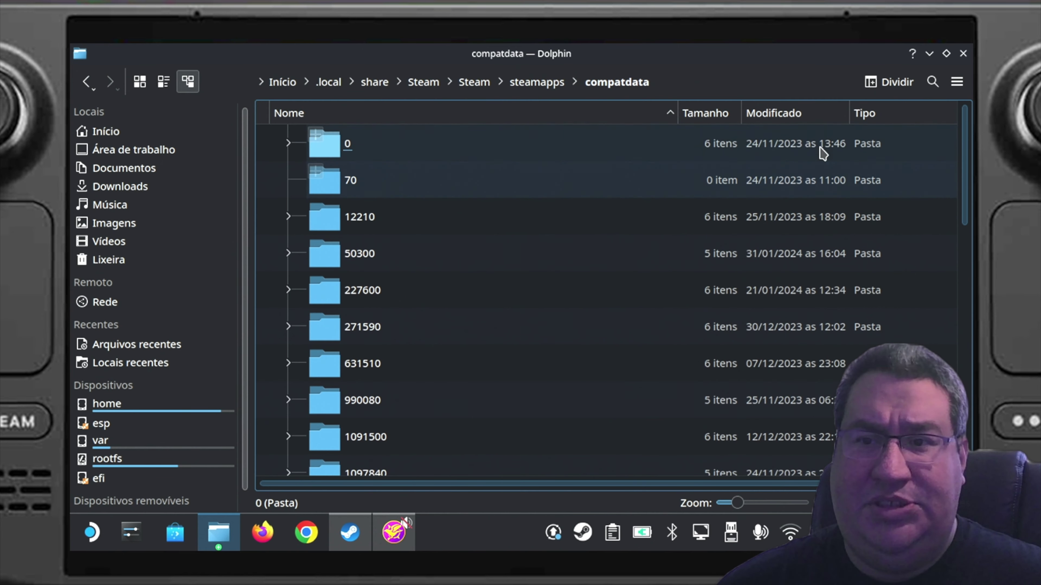
Sort the compatdata contents by modification date, newest first, and open the most recently modified folder.
{"action": "left_click", "coordinate": [779, 119]}
{"action": "left_click", "coordinate": [780, 117]}
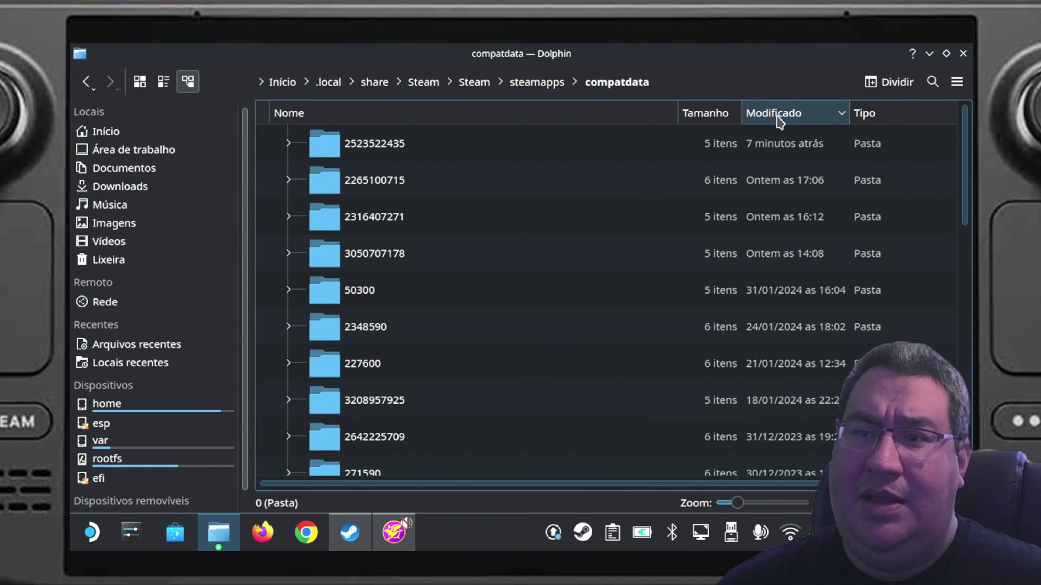
{"action": "left_click", "coordinate": [481, 155]}
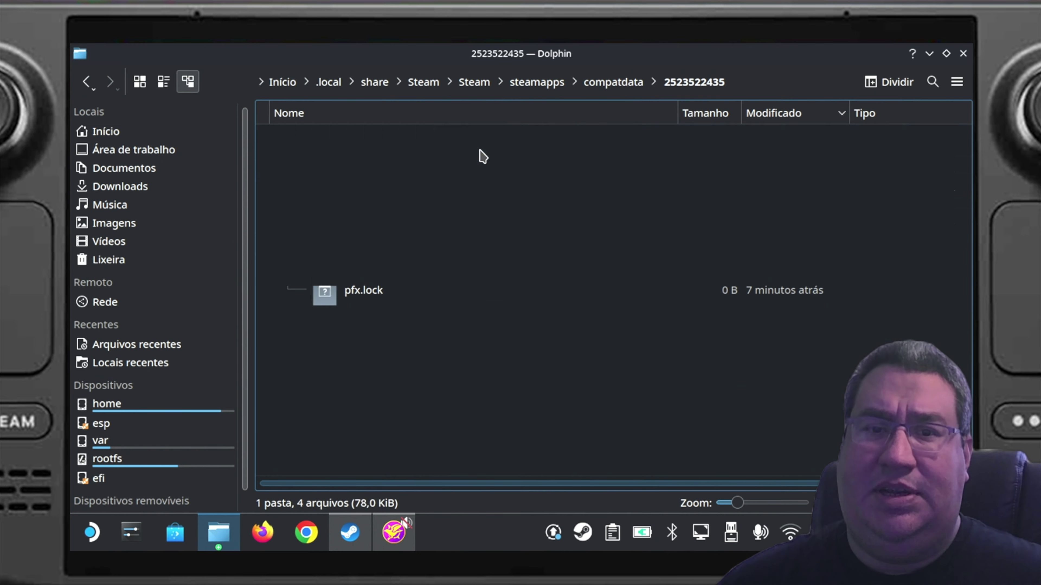
Open pfx/drive_c/Program Files (x86)/Tavernlight Games/Ravendawn and select ravendawn_dx.exe.
{"action": "left_click", "coordinate": [457, 145]}
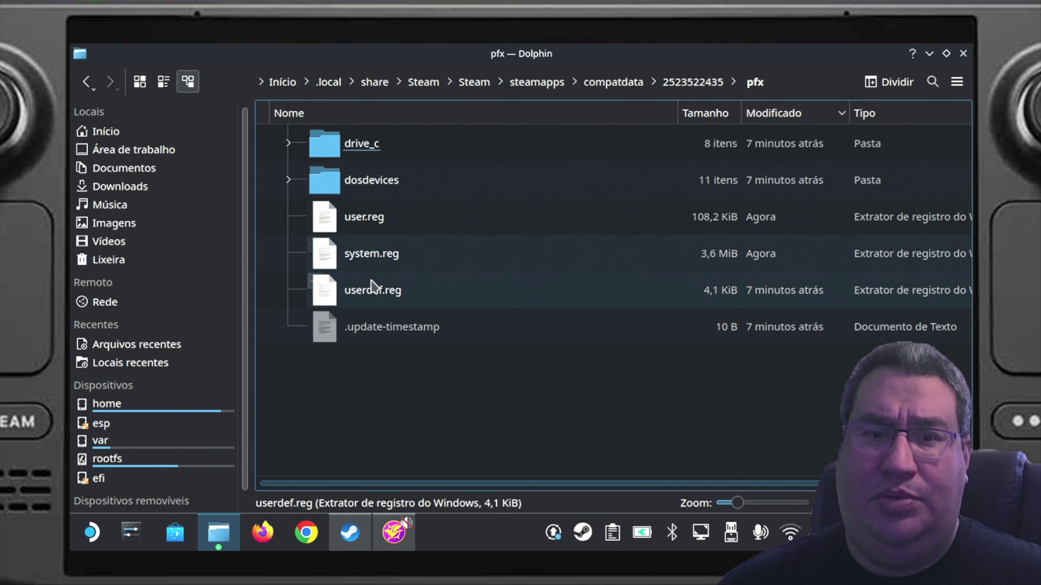
{"action": "left_click", "coordinate": [415, 152]}
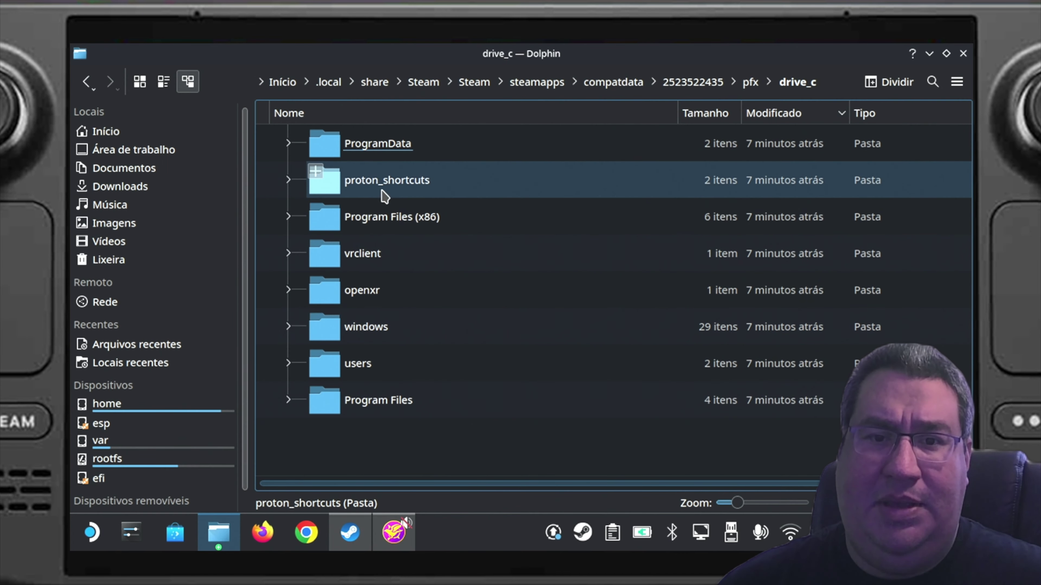
{"action": "left_click", "coordinate": [423, 215]}
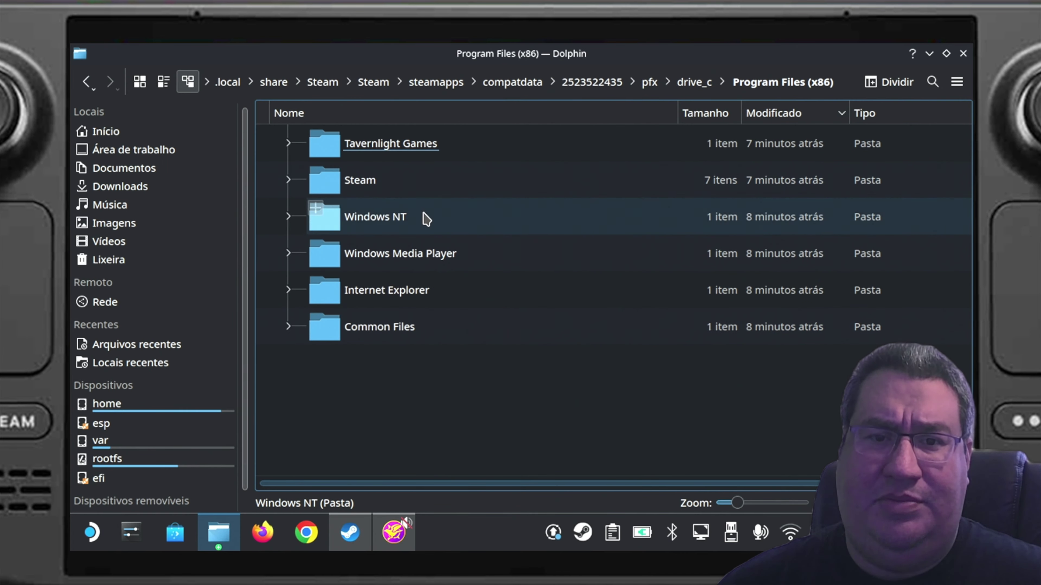
{"action": "left_click", "coordinate": [410, 155]}
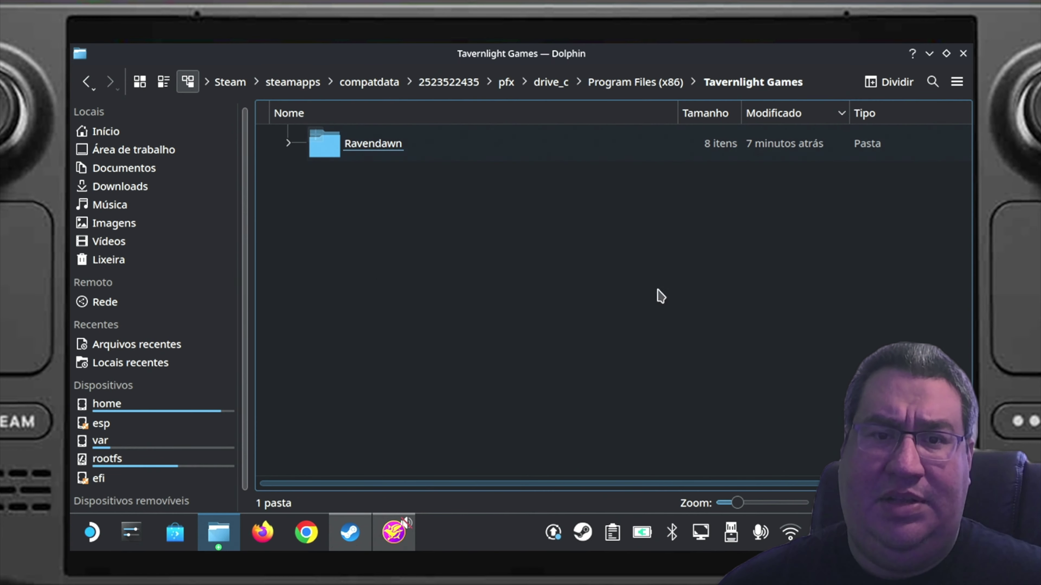
{"action": "left_click", "coordinate": [357, 144]}
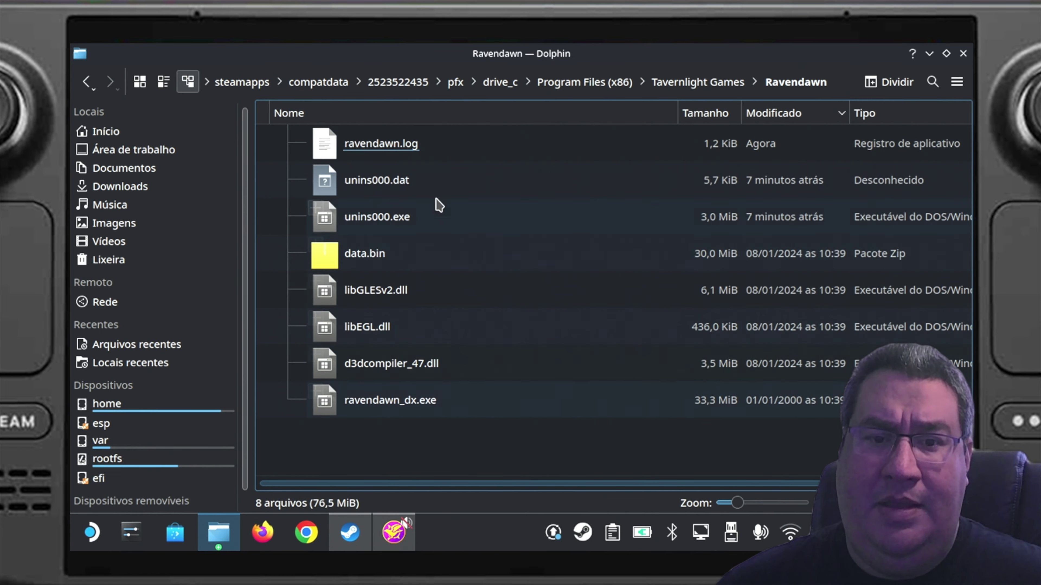
{"action": "left_click", "coordinate": [445, 408]}
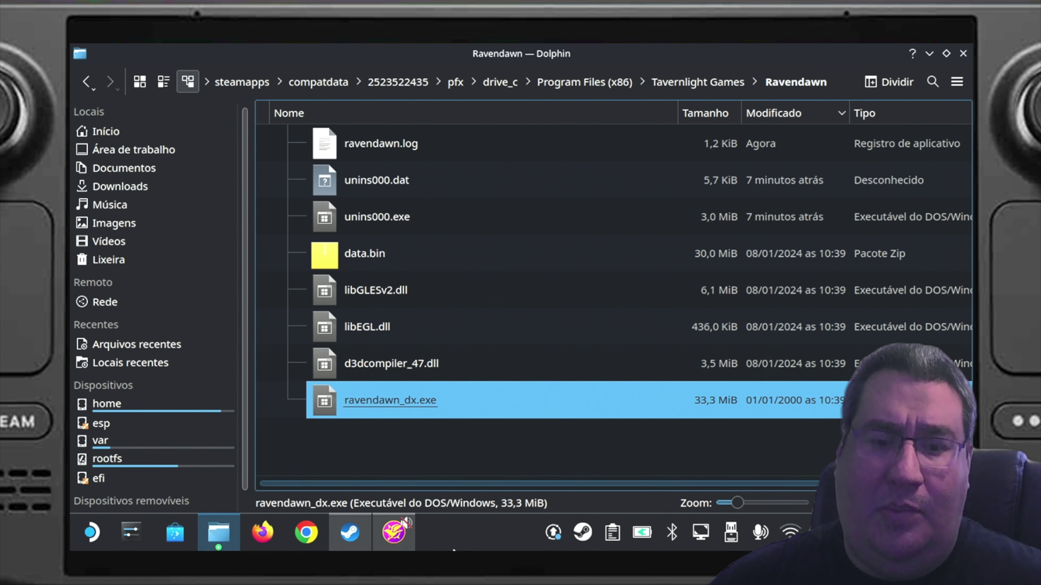
Launch the System Monitor (Monitor do sistema) from the system applications and show the list of processes.
{"action": "left_click", "coordinate": [91, 532]}
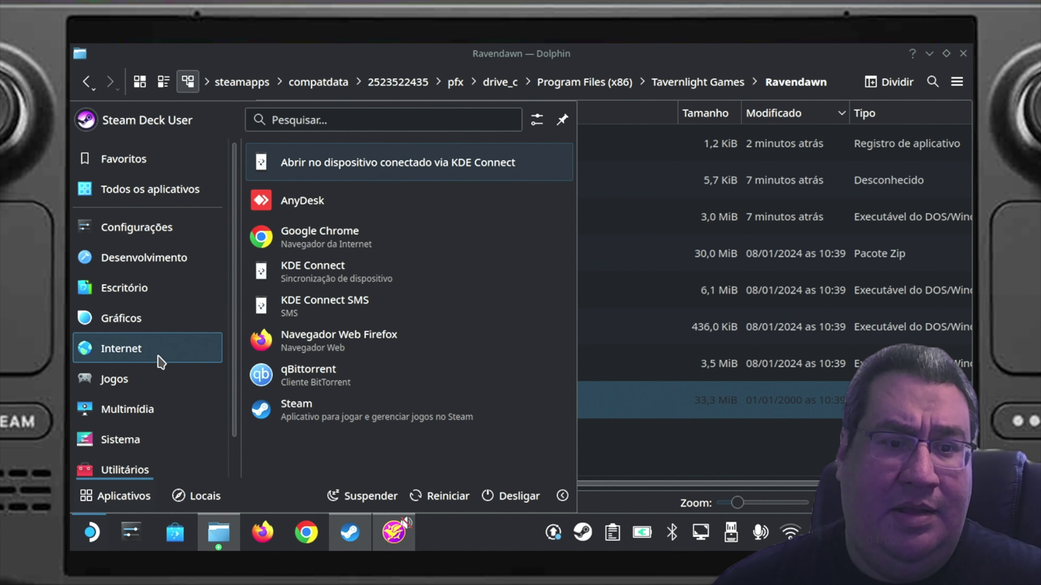
{"action": "mouse_move", "coordinate": [152, 396]}
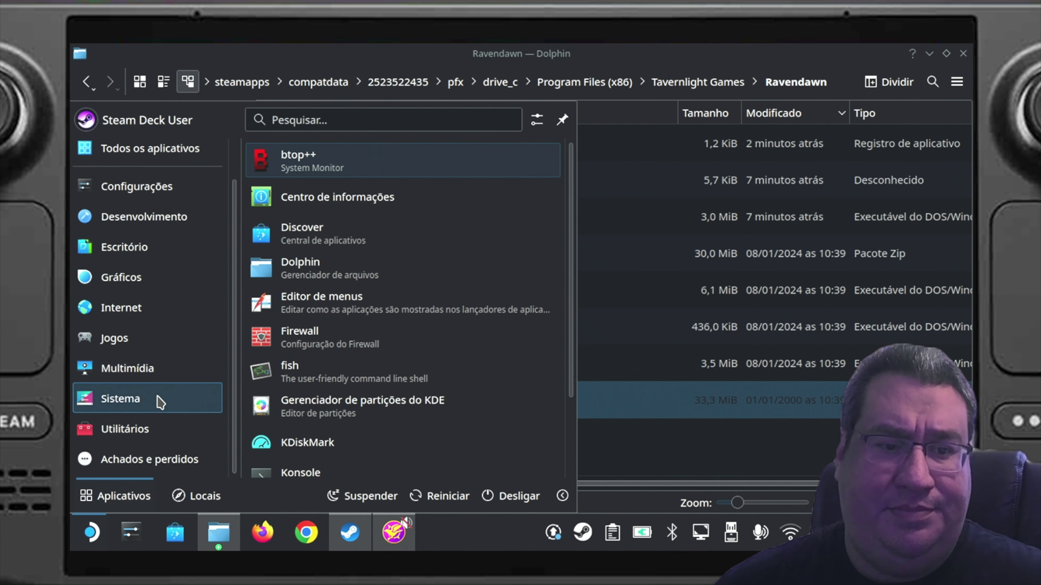
{"action": "scroll", "coordinate": [404, 421], "scroll_direction": "down", "scroll_amount": 3}
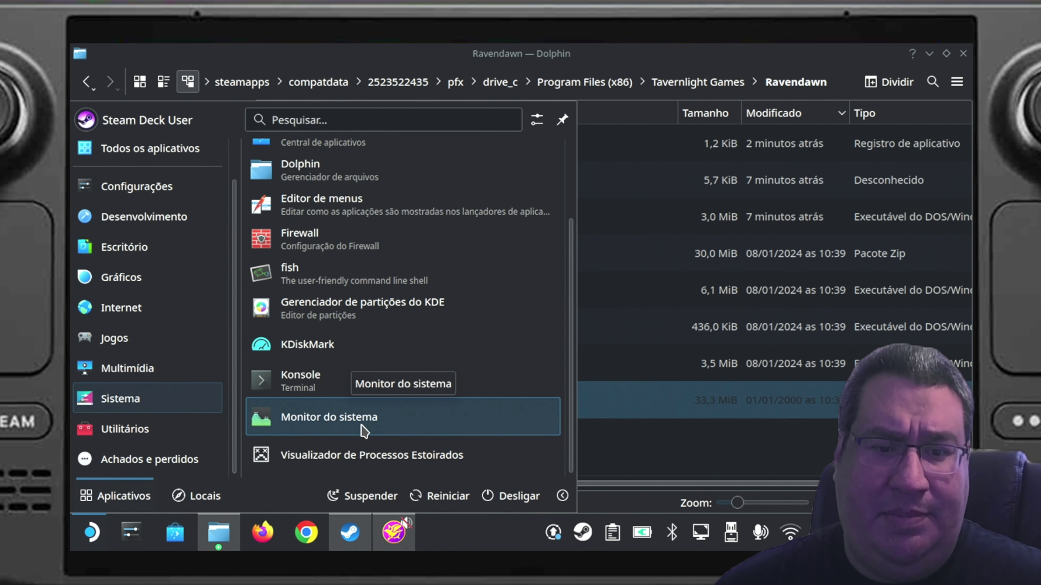
{"action": "left_click", "coordinate": [363, 431]}
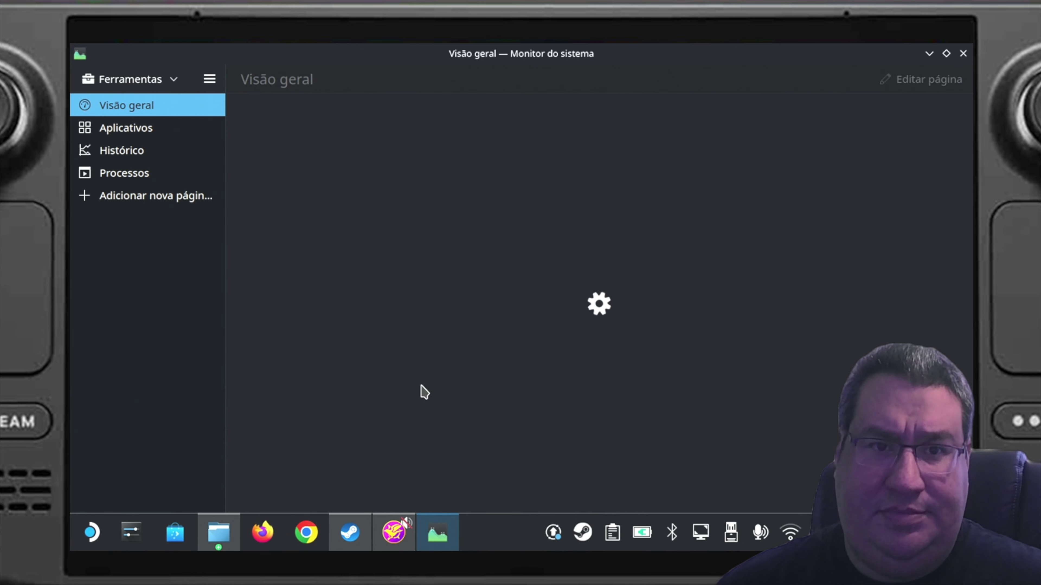
{"action": "left_click", "coordinate": [125, 180]}
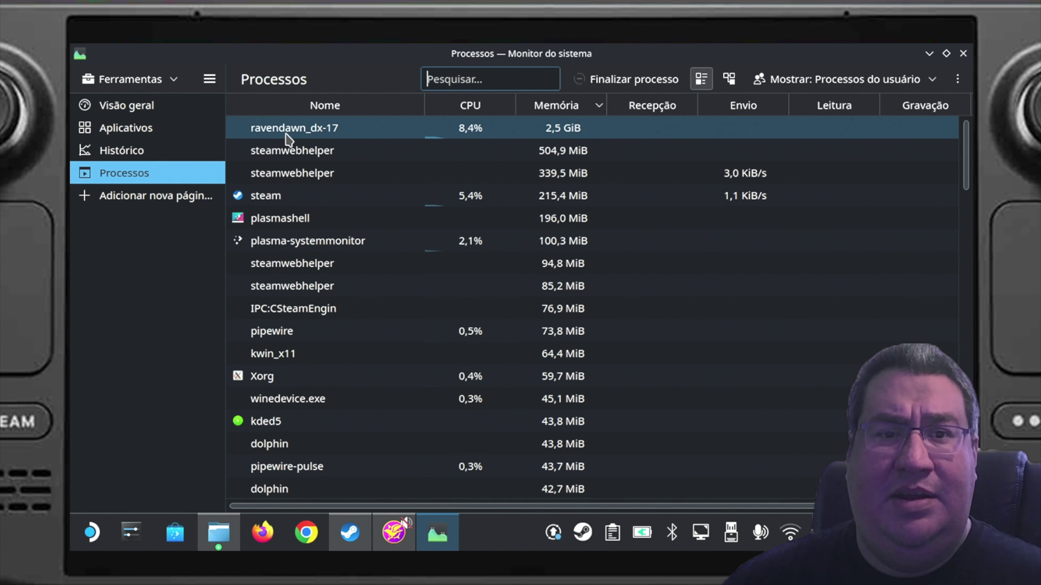
Inspect the actions available for the ravendawn_dx-17 process without applying any.
{"action": "right_click", "coordinate": [321, 134]}
{"action": "mouse_move", "coordinate": [384, 149]}
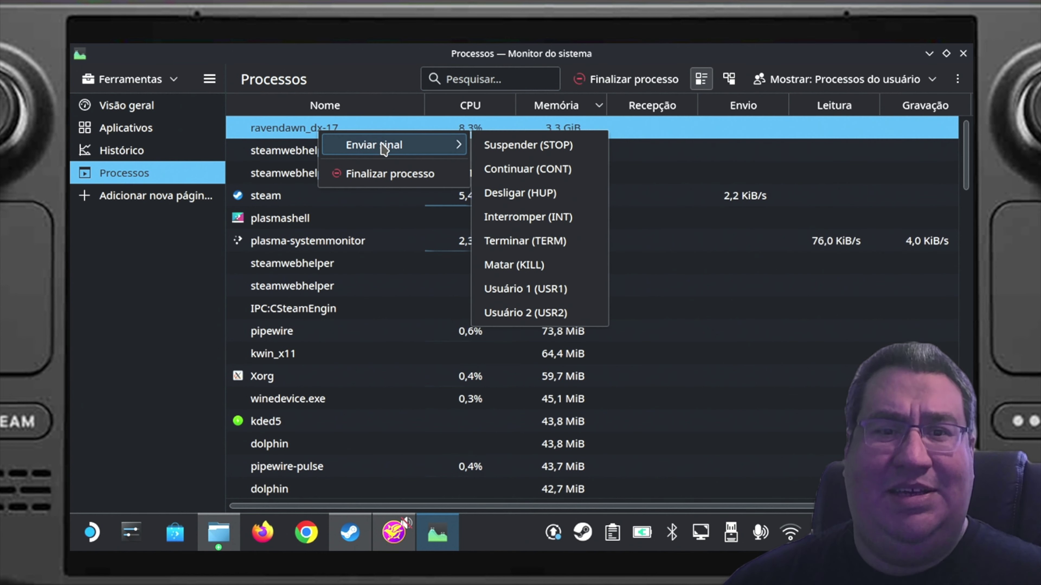
{"action": "right_click", "coordinate": [297, 128]}
{"action": "right_click", "coordinate": [296, 129]}
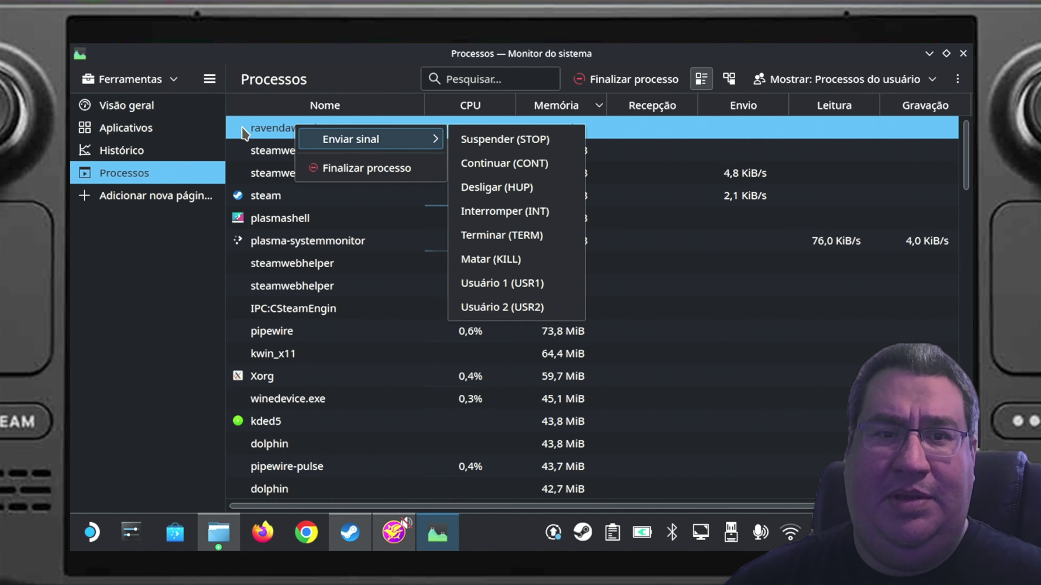
{"action": "left_click", "coordinate": [246, 134]}
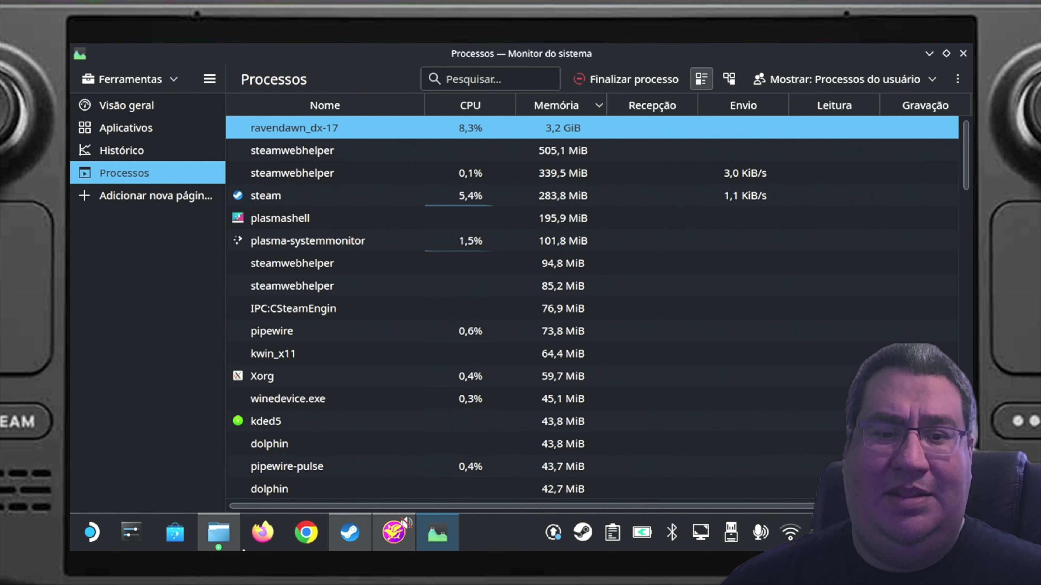
Return to the Dolphin window showing the Ravendawn folder and go back up to the Steam folder inside share.
{"action": "mouse_move", "coordinate": [218, 545]}
{"action": "left_click", "coordinate": [458, 465]}
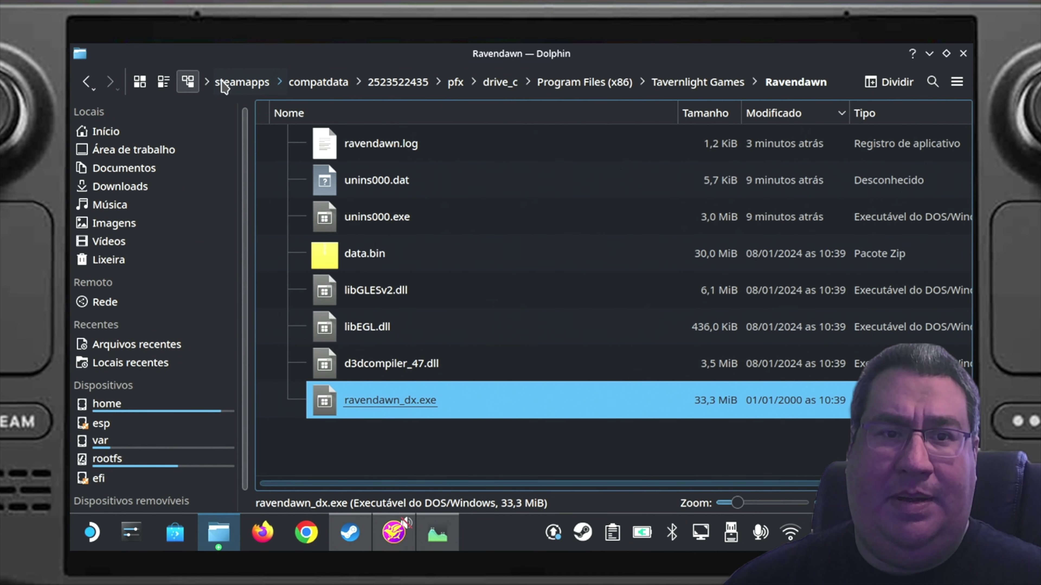
{"action": "left_click", "coordinate": [223, 84]}
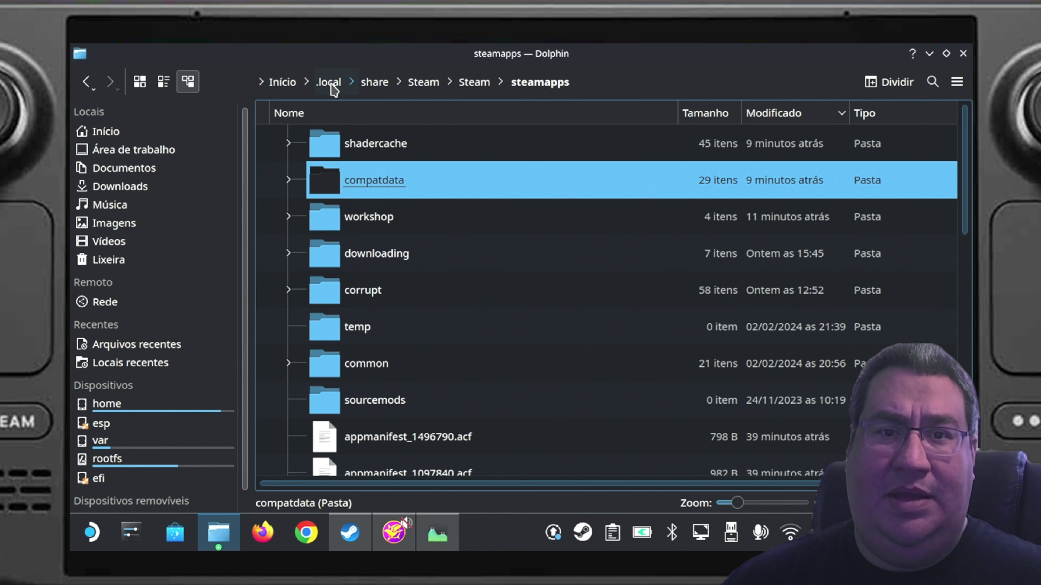
{"action": "left_click", "coordinate": [438, 83]}
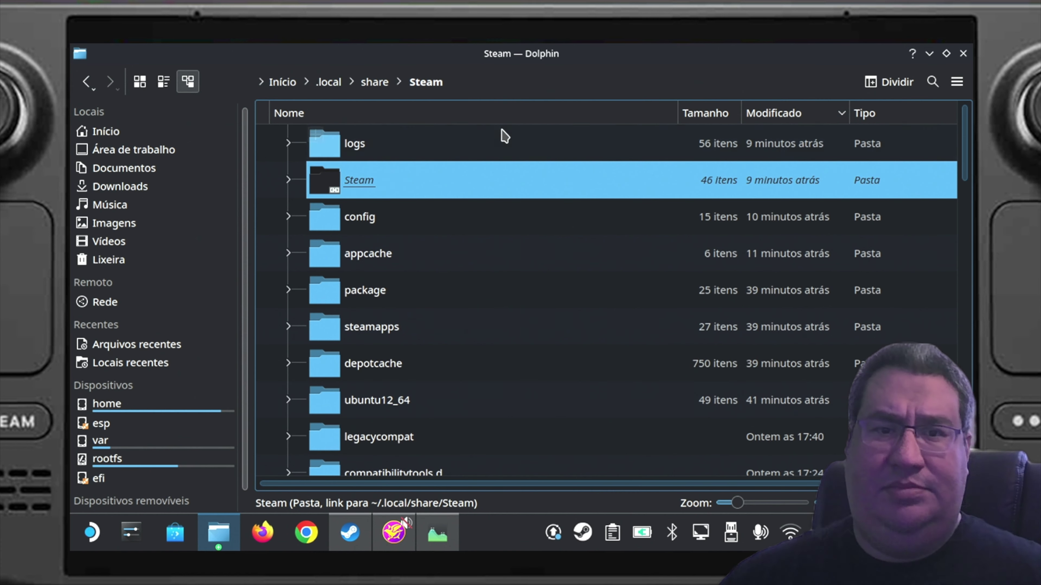
Search the Steam folder for file names containing "ravendawn" and select ravendawn_dx-1707064539.exe.
{"action": "left_click", "coordinate": [936, 85]}
{"action": "type", "text": "ravendawn"}
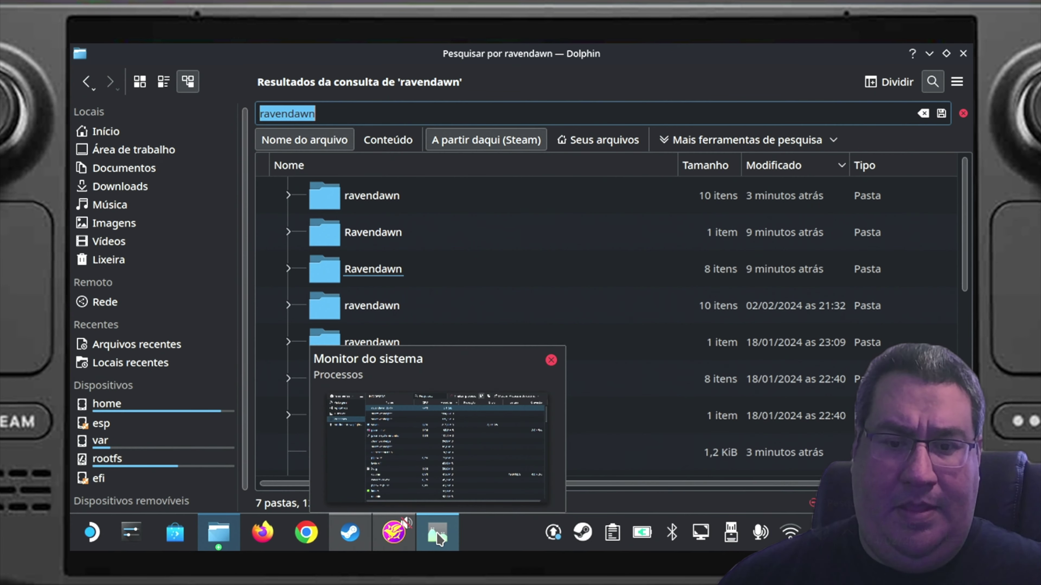
{"action": "scroll", "coordinate": [379, 271], "scroll_direction": "down", "scroll_amount": 5}
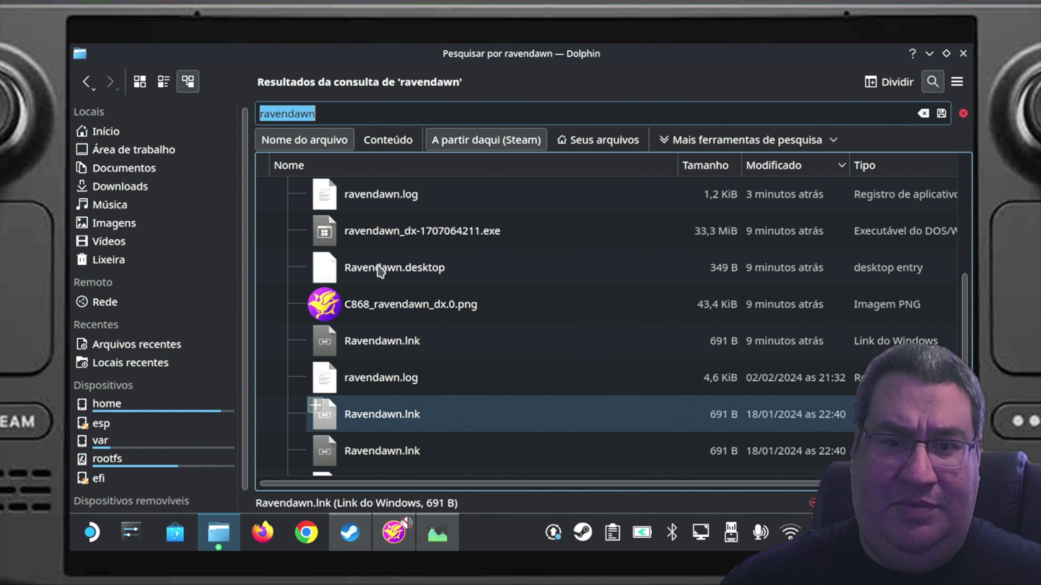
{"action": "left_click", "coordinate": [356, 112]}
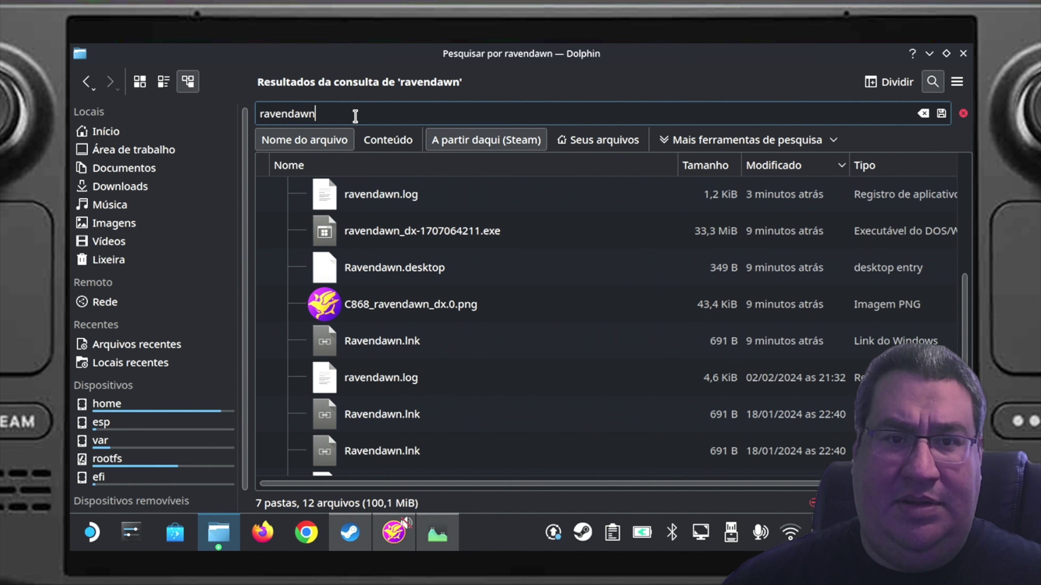
{"action": "left_click", "coordinate": [412, 265]}
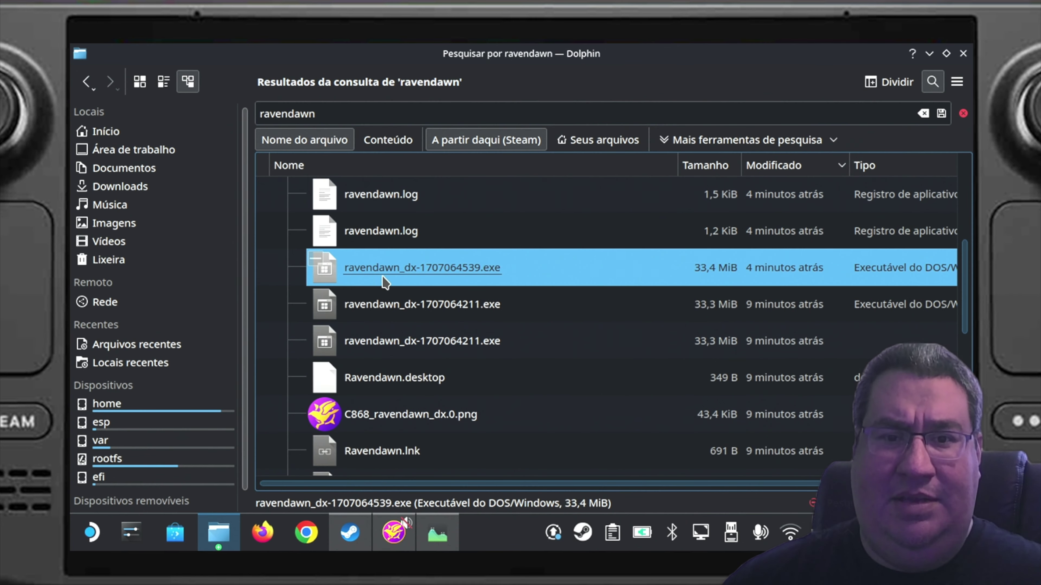
Check the running Ravendawn process in the System Monitor against the executables listed in Dolphin's search results.
{"action": "left_click", "coordinate": [437, 532]}
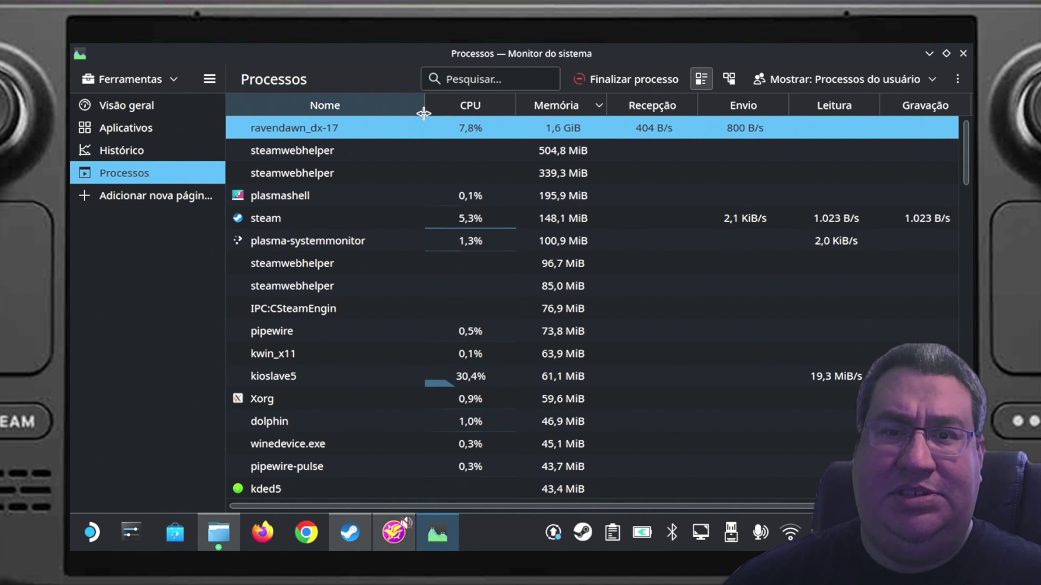
{"action": "left_click", "coordinate": [929, 53]}
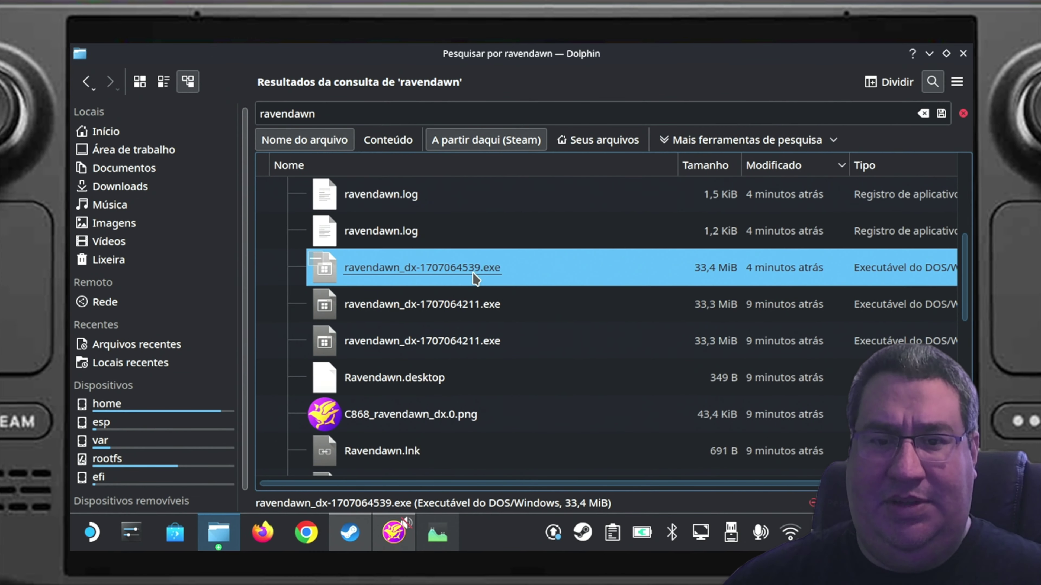
{"action": "scroll", "coordinate": [487, 325], "scroll_direction": "down", "scroll_amount": 10}
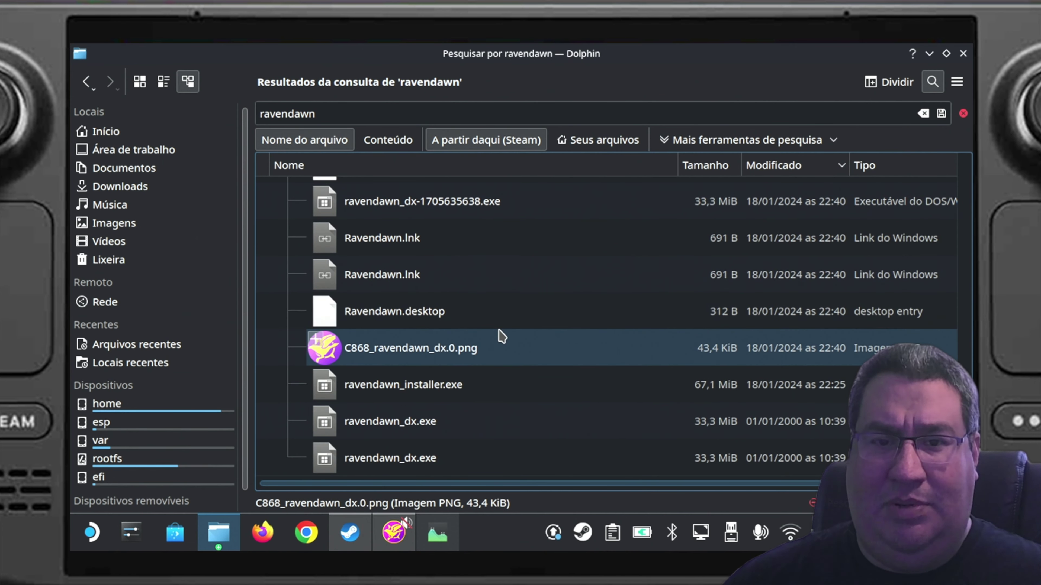
{"action": "scroll", "coordinate": [532, 220], "scroll_direction": "up", "scroll_amount": 3}
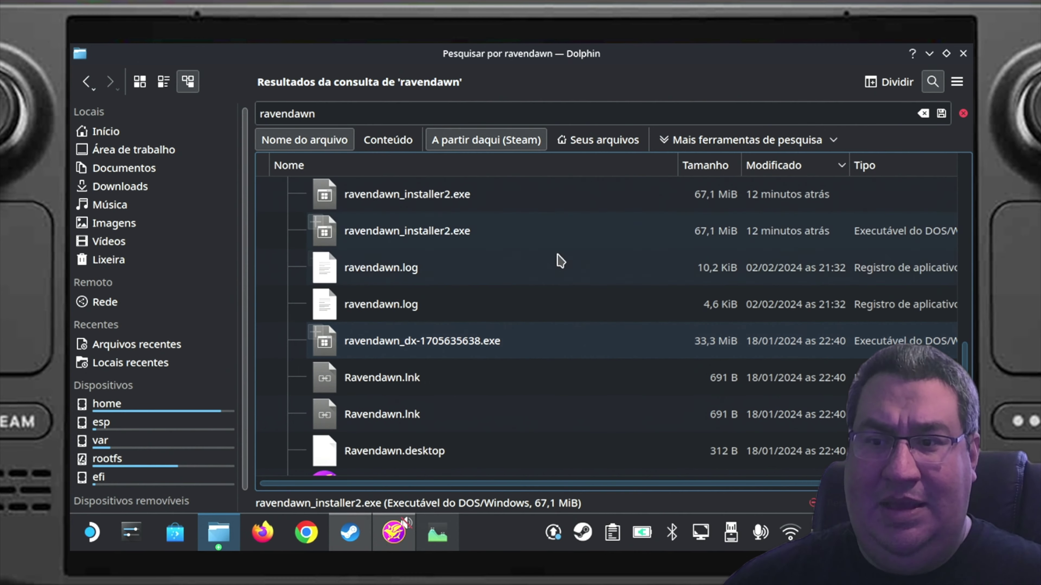
{"action": "scroll", "coordinate": [512, 341], "scroll_direction": "up", "scroll_amount": 10}
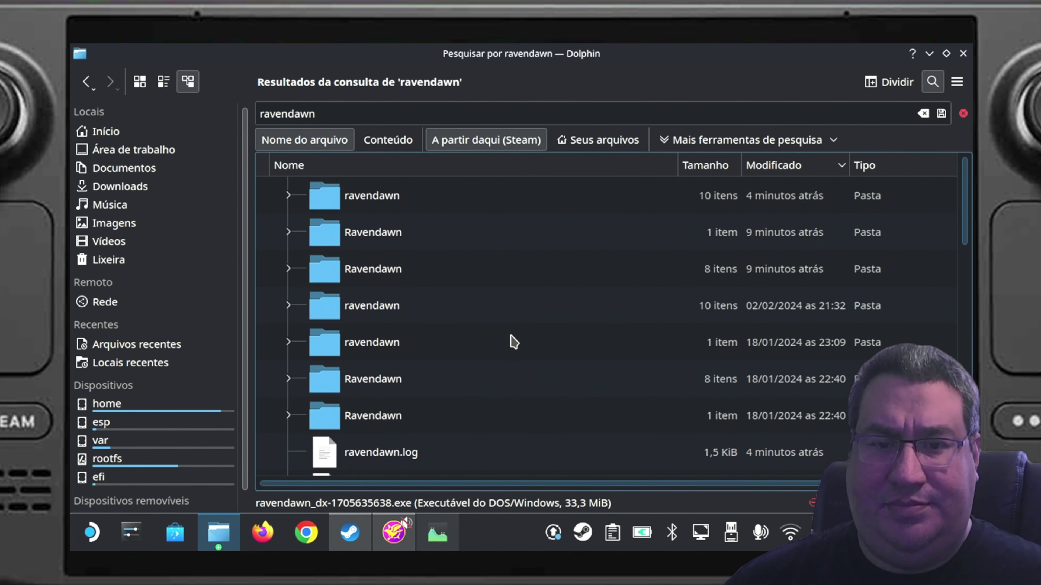
Open the folder containing ravendawn_dx-1707064539.exe in a new window and copy the executable's location.
{"action": "scroll", "coordinate": [456, 410], "scroll_direction": "down", "scroll_amount": 4}
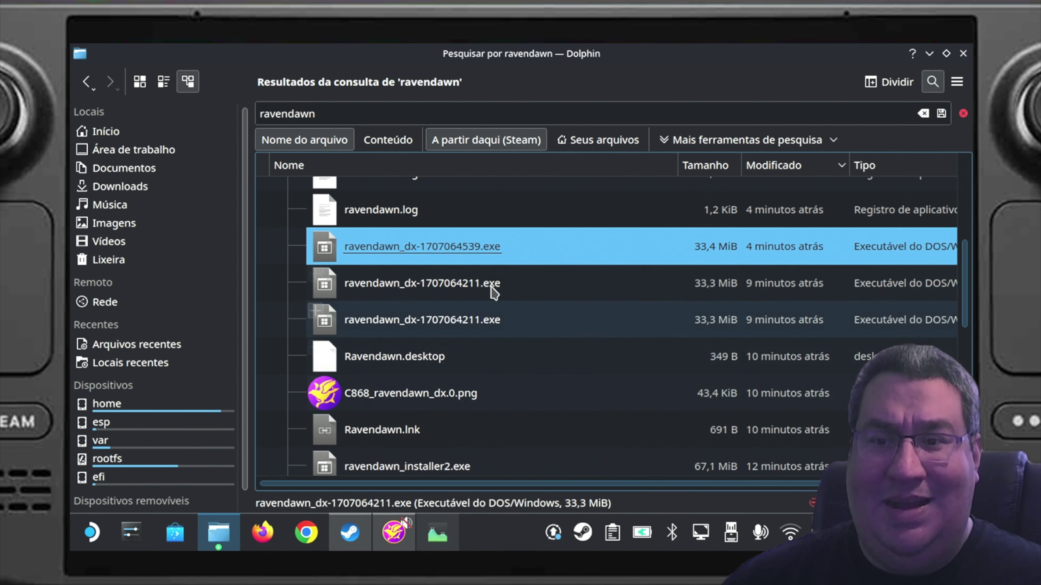
{"action": "right_click", "coordinate": [402, 248]}
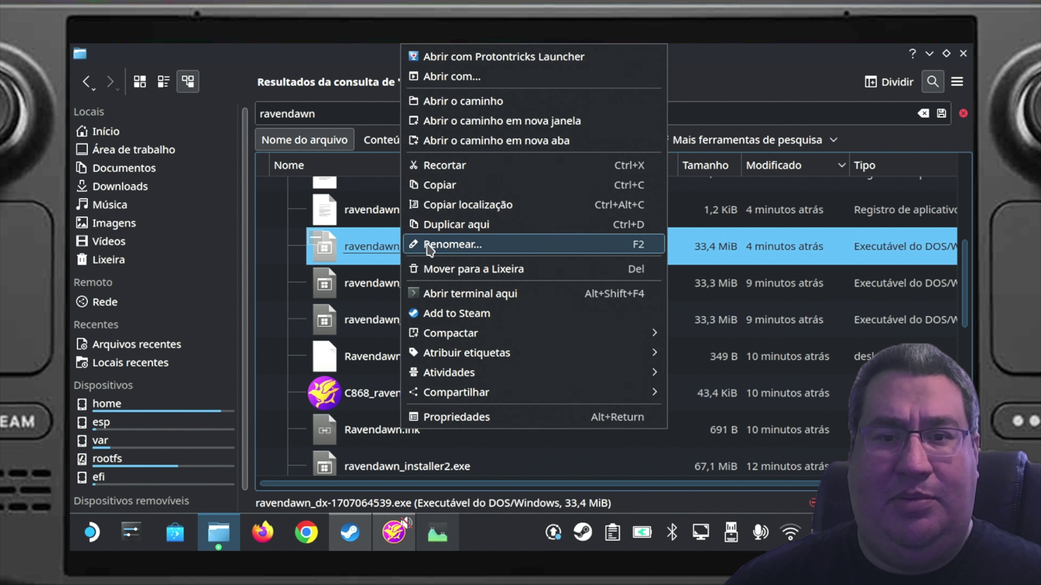
{"action": "left_click", "coordinate": [504, 123]}
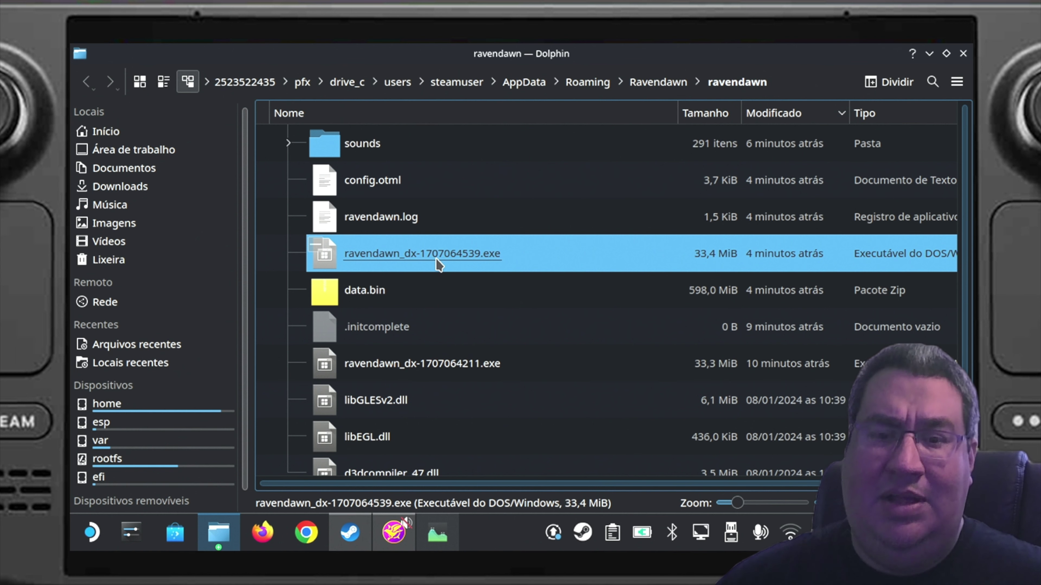
{"action": "right_click", "coordinate": [437, 260]}
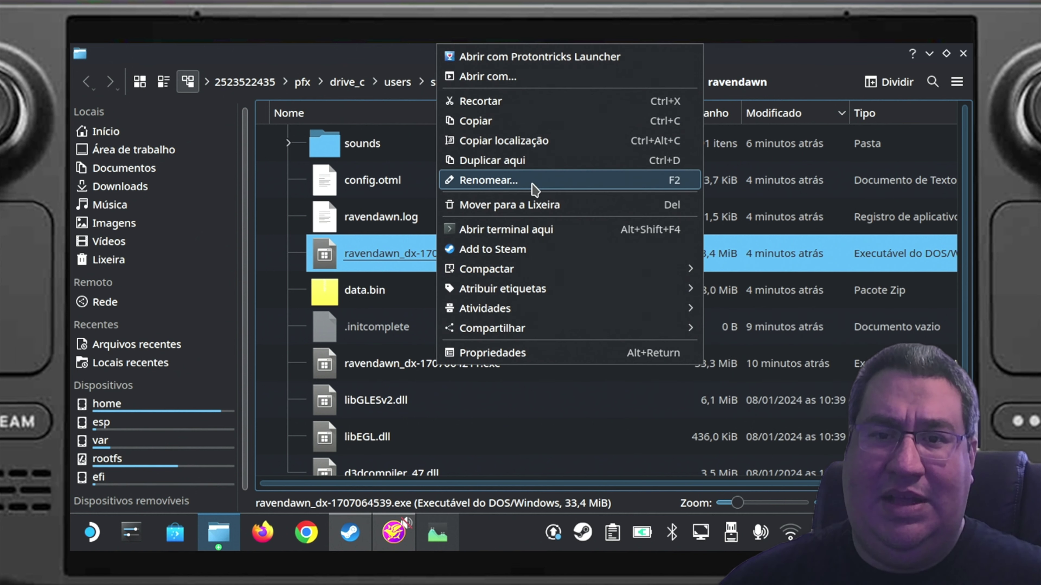
{"action": "left_click", "coordinate": [535, 141]}
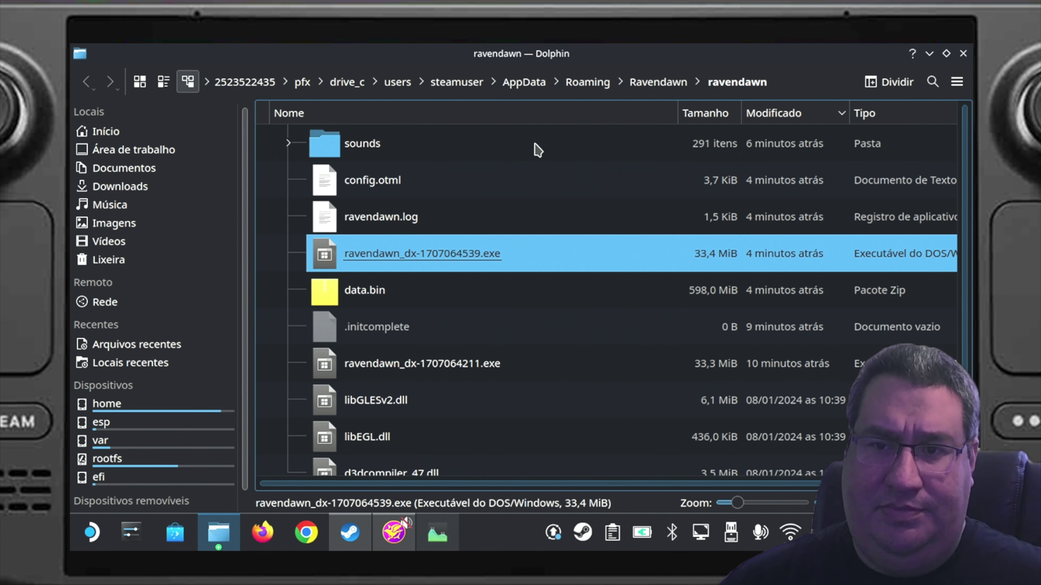
Switch to Steam and stop the running Ravendawn YouTube game, confirming the exit.
{"action": "left_click", "coordinate": [348, 532]}
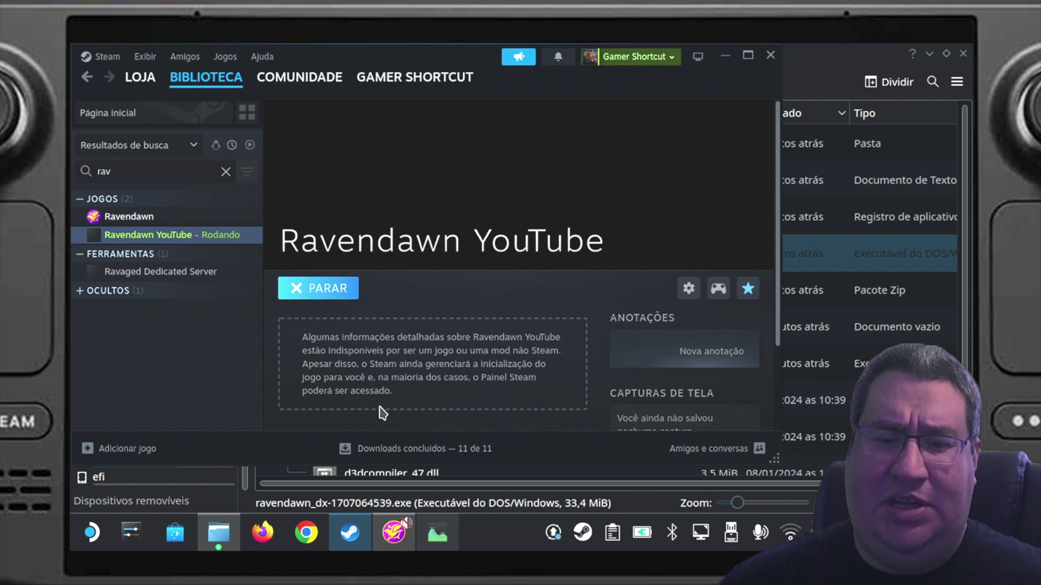
{"action": "mouse_move", "coordinate": [405, 528]}
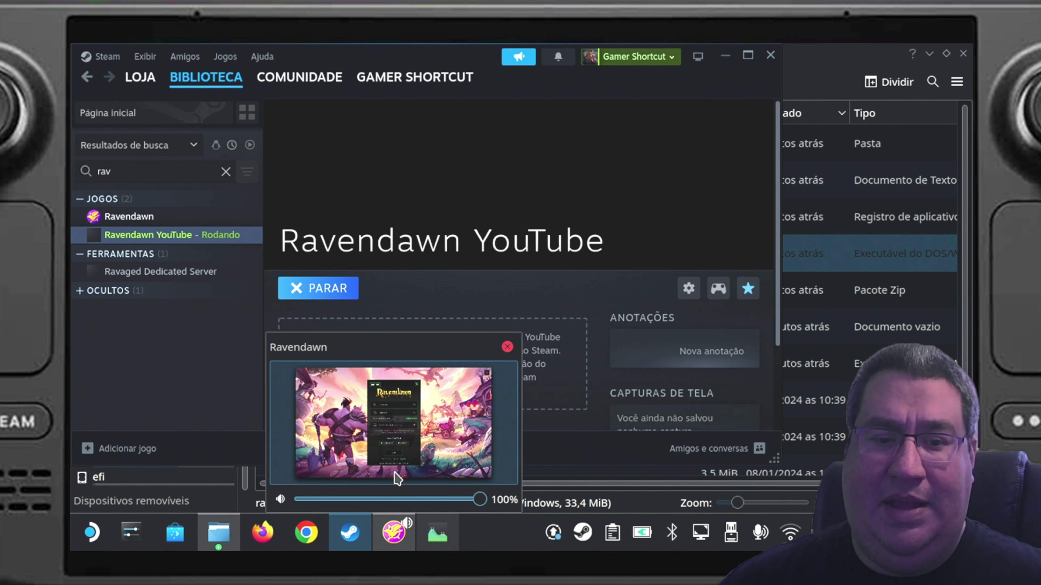
{"action": "left_click", "coordinate": [333, 292]}
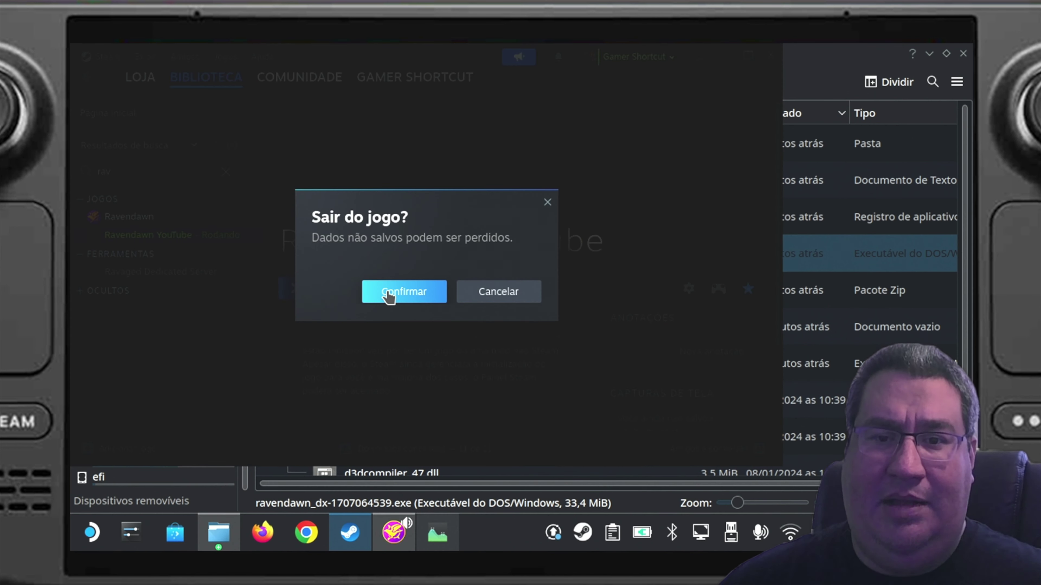
{"action": "left_click", "coordinate": [377, 303]}
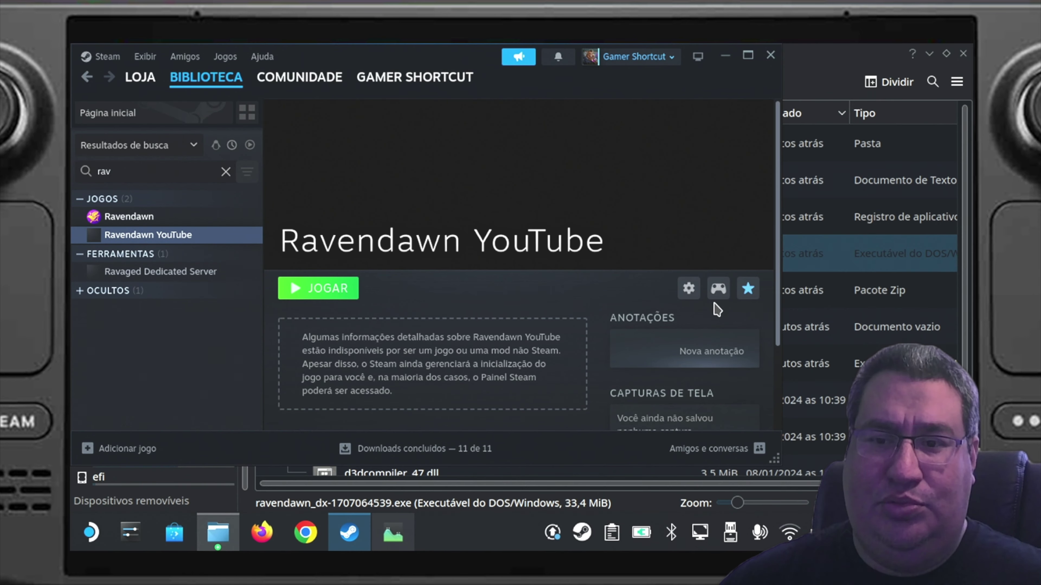
In the Ravendawn YouTube shortcut's properties, set the target to the copied path of ravendawn_dx-1707064539.exe.
{"action": "left_click", "coordinate": [688, 288]}
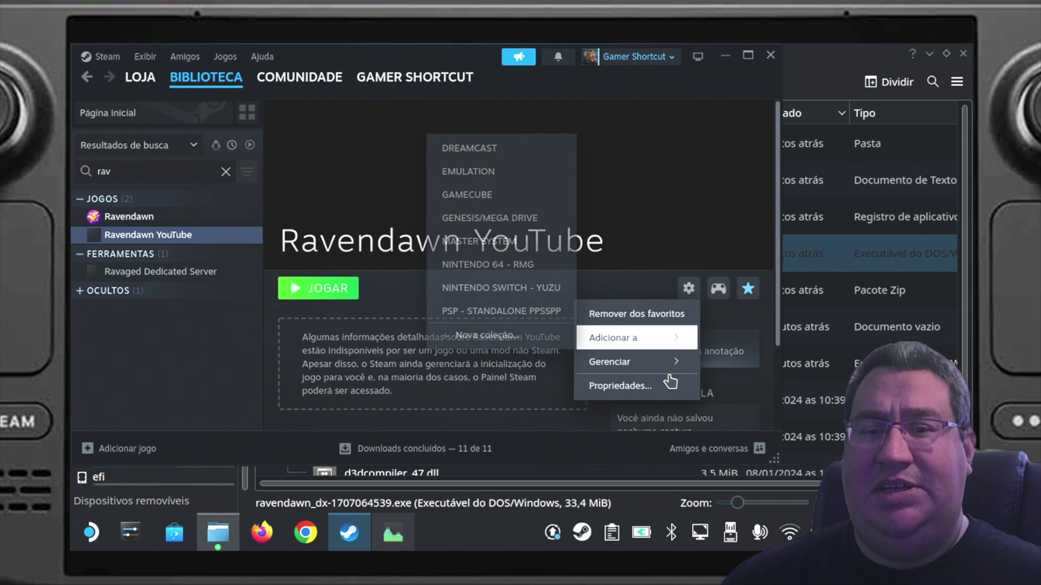
{"action": "left_click", "coordinate": [666, 388]}
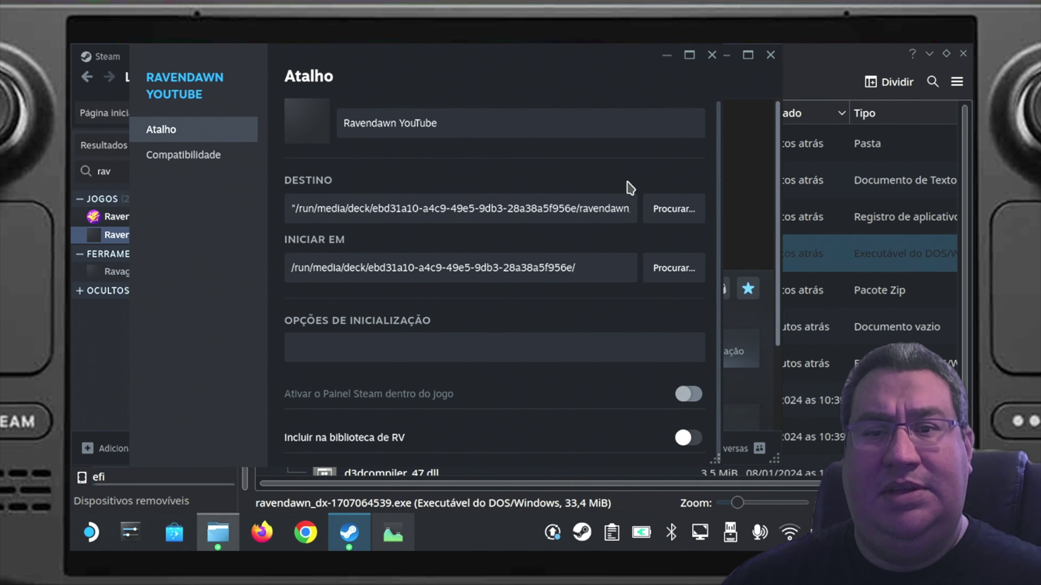
{"action": "left_click", "coordinate": [653, 215]}
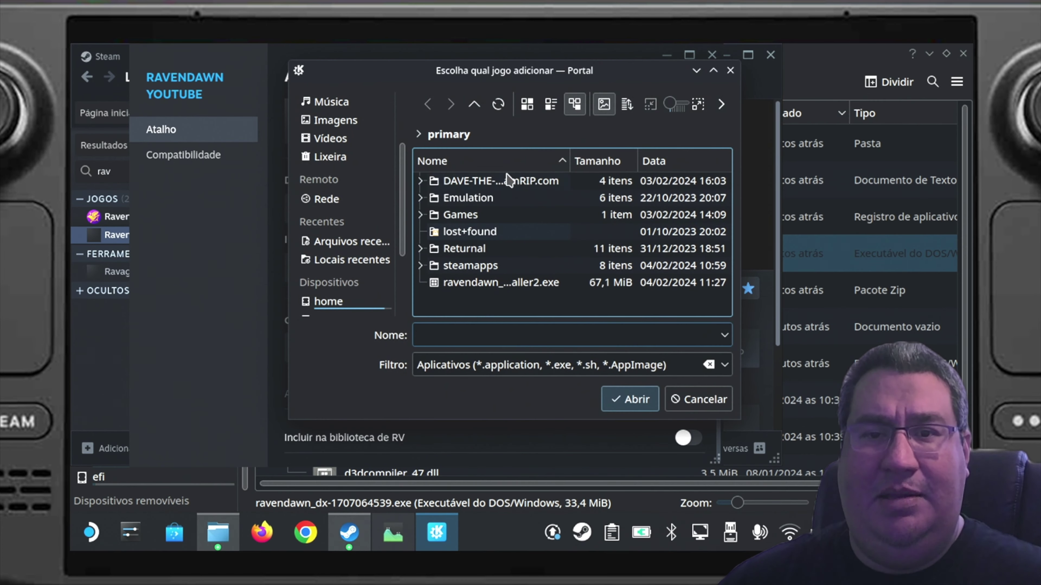
{"action": "left_click", "coordinate": [472, 328]}
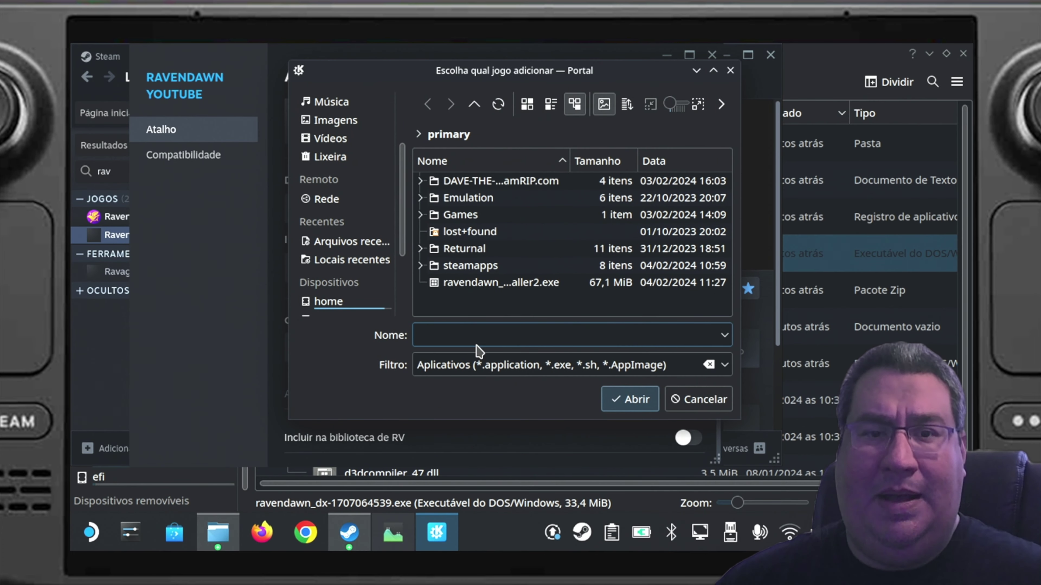
{"action": "key", "text": "ctrl+v"}
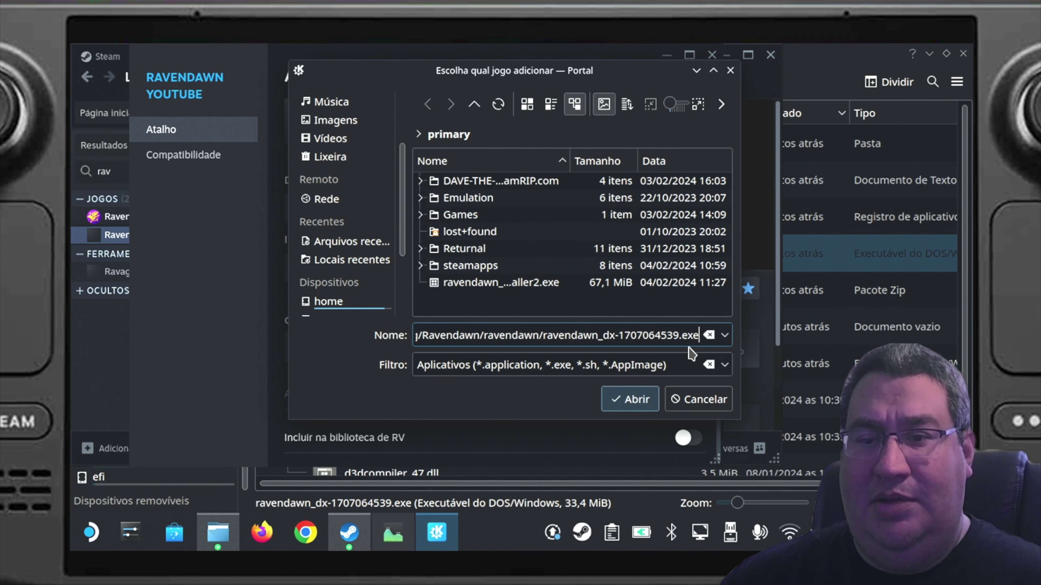
{"action": "left_click", "coordinate": [640, 406]}
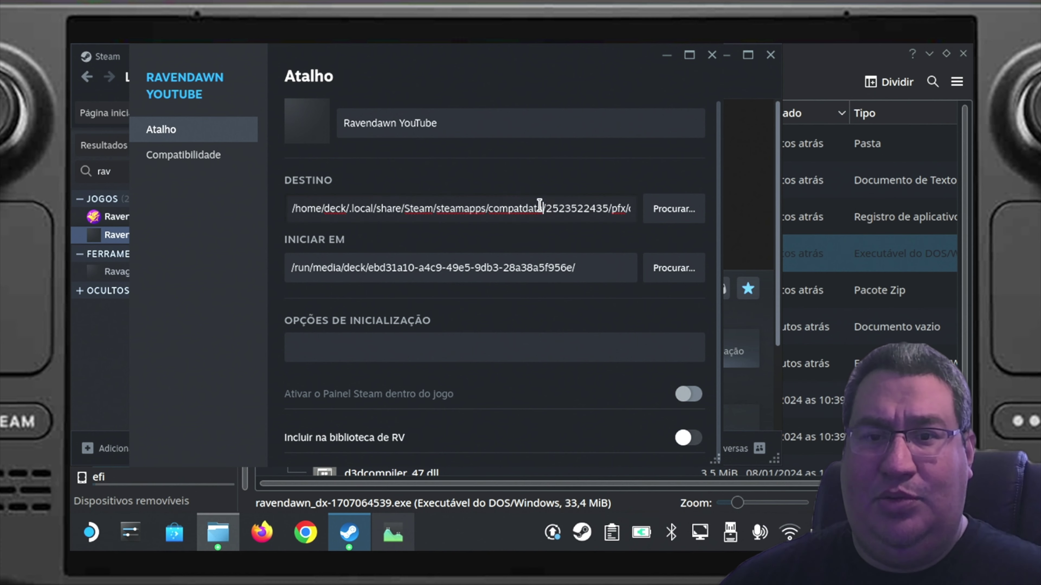
Check the shortcut's full target path and compatibility tool, close its properties and launch Ravendawn YouTube.
{"action": "left_click_drag", "start_coordinate": [528, 209], "coordinate": [672, 209]}
{"action": "left_click", "coordinate": [596, 208]}
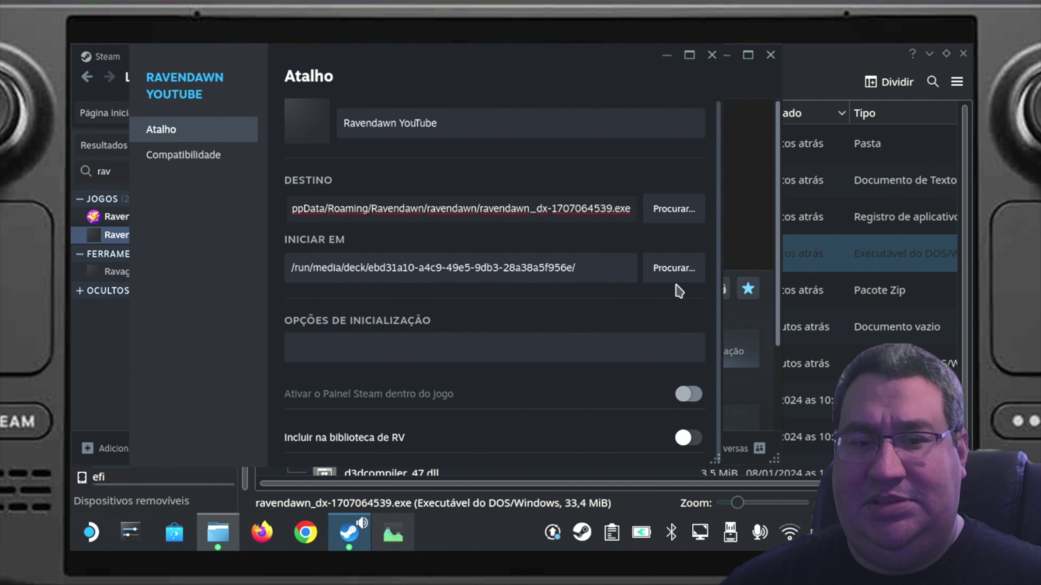
{"action": "scroll", "coordinate": [656, 347], "scroll_direction": "down", "scroll_amount": 1}
{"action": "left_click", "coordinate": [228, 156]}
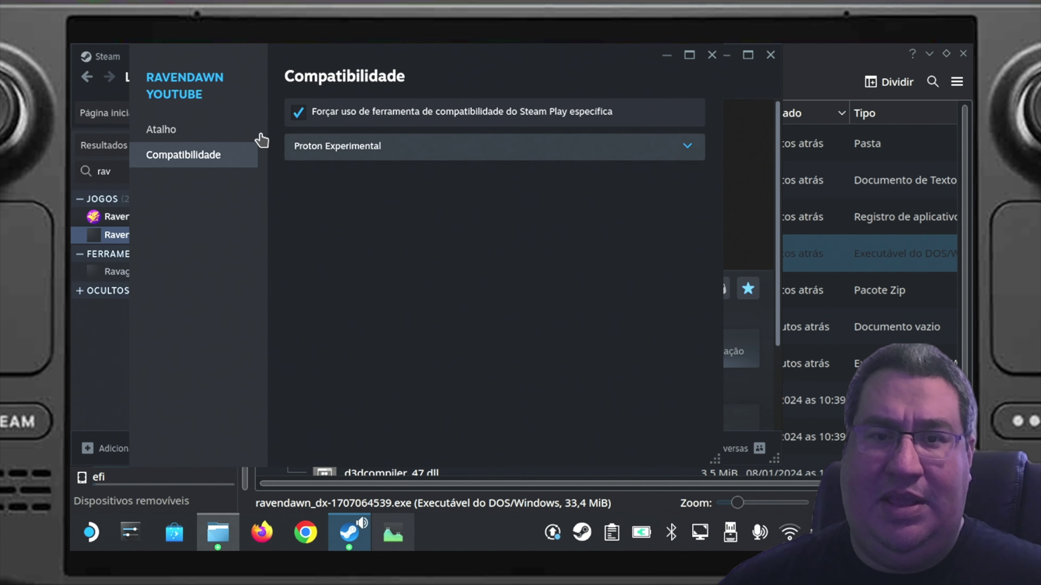
{"action": "left_click", "coordinate": [711, 56]}
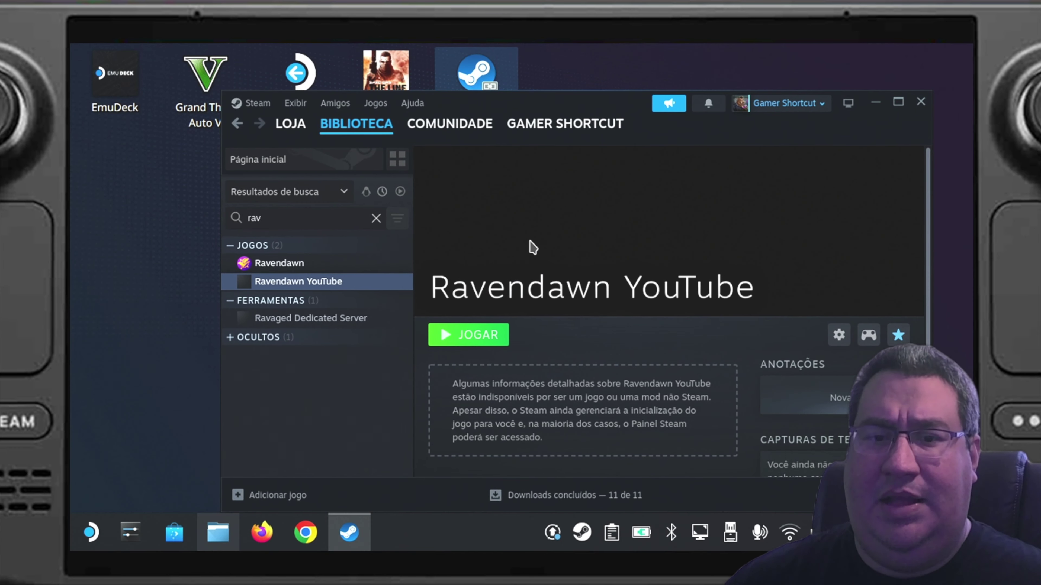
{"action": "left_click", "coordinate": [494, 339]}
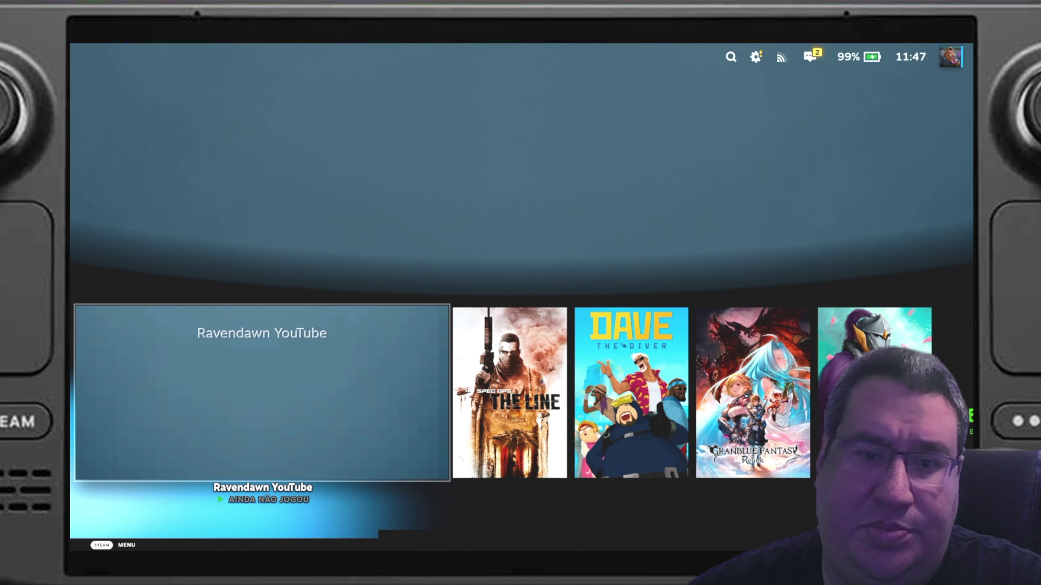
In Gaming Mode, open the Ravendawn YouTube game page and go to its current controller layout in the controller settings.
{"action": "key", "text": "Right"}
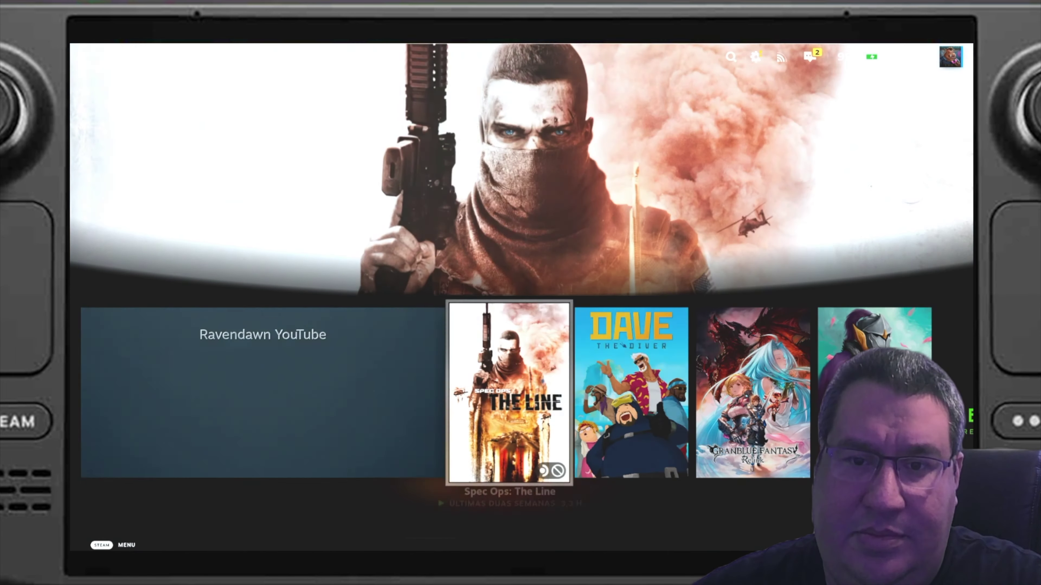
{"action": "key", "text": "Left"}
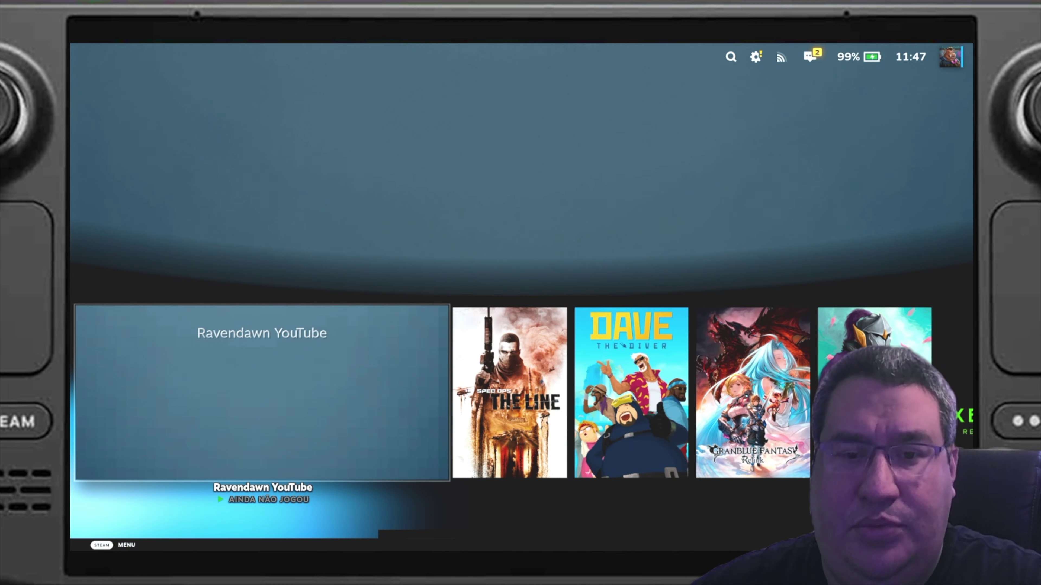
{"action": "key", "text": "Return"}
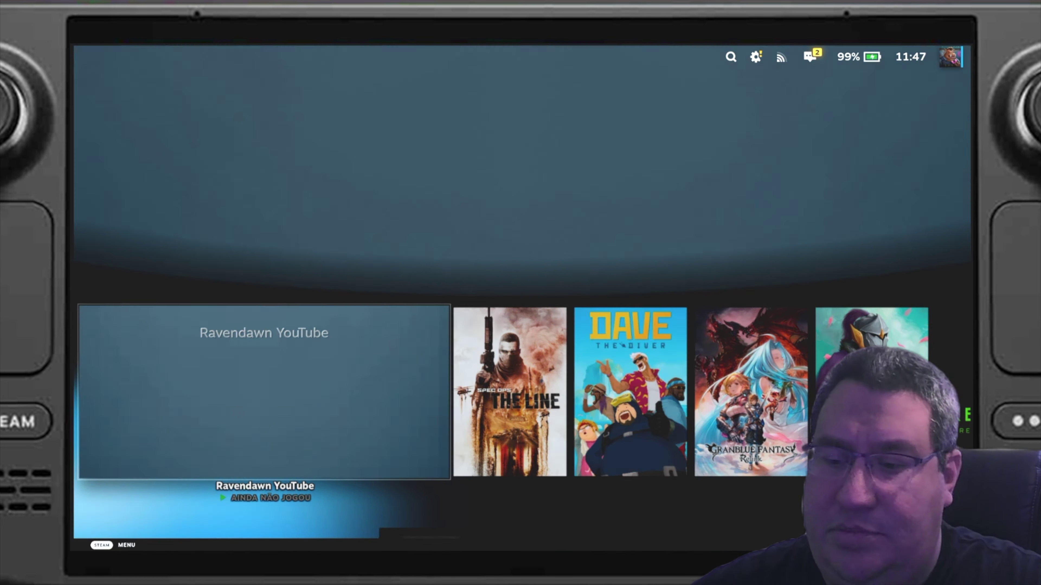
{"action": "key", "text": "Right"}
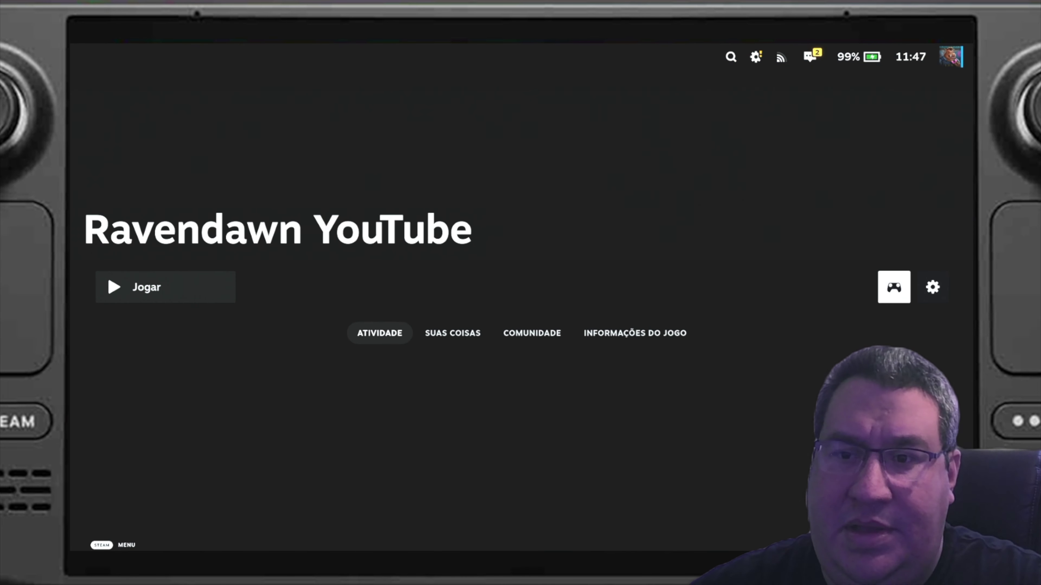
{"action": "key", "text": "Return"}
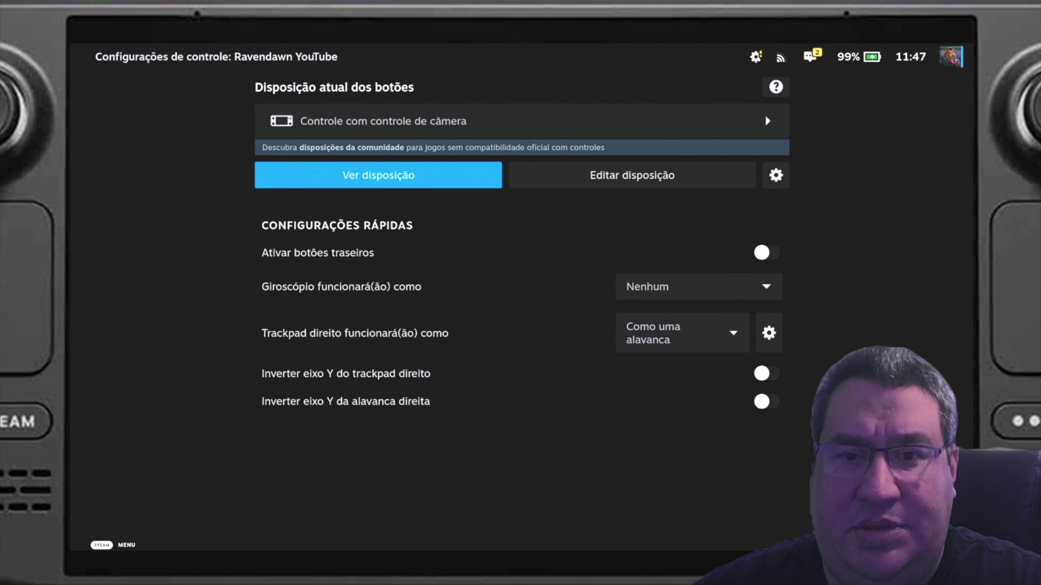
{"action": "key", "text": "Up"}
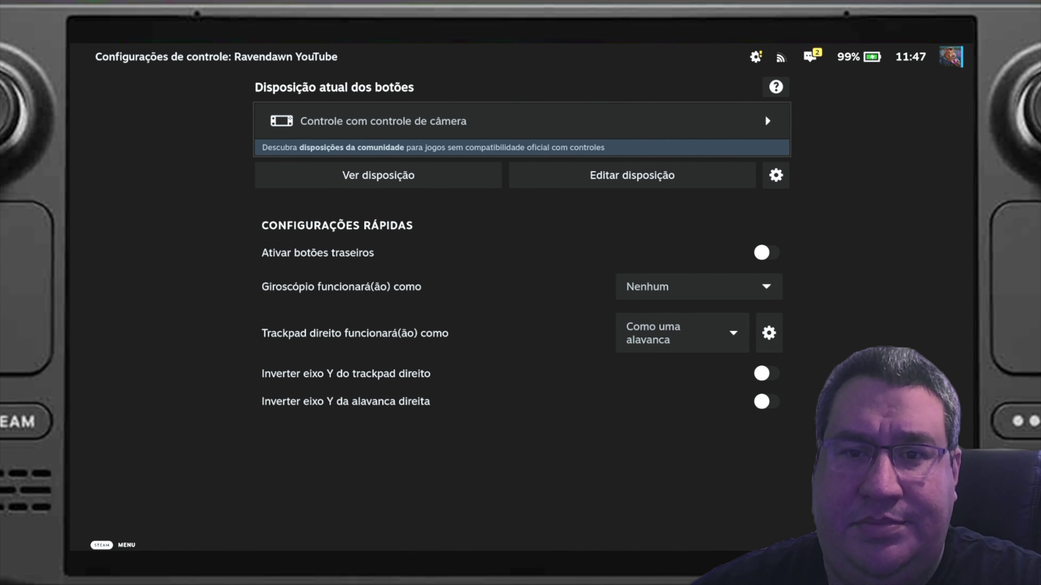
Open the choice of new controller layouts and check the community layouts for Ravendawn YouTube.
{"action": "key", "text": "Return"}
{"action": "key", "text": "ctrl+Tab"}
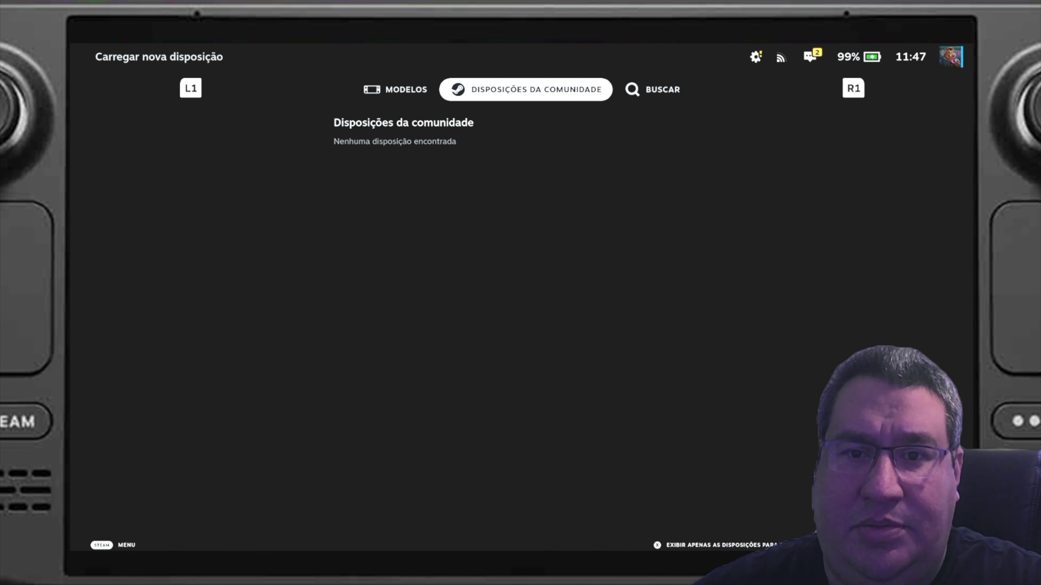
{"action": "key", "text": "ctrl+shift+Tab"}
{"action": "key", "text": "ctrl+Tab"}
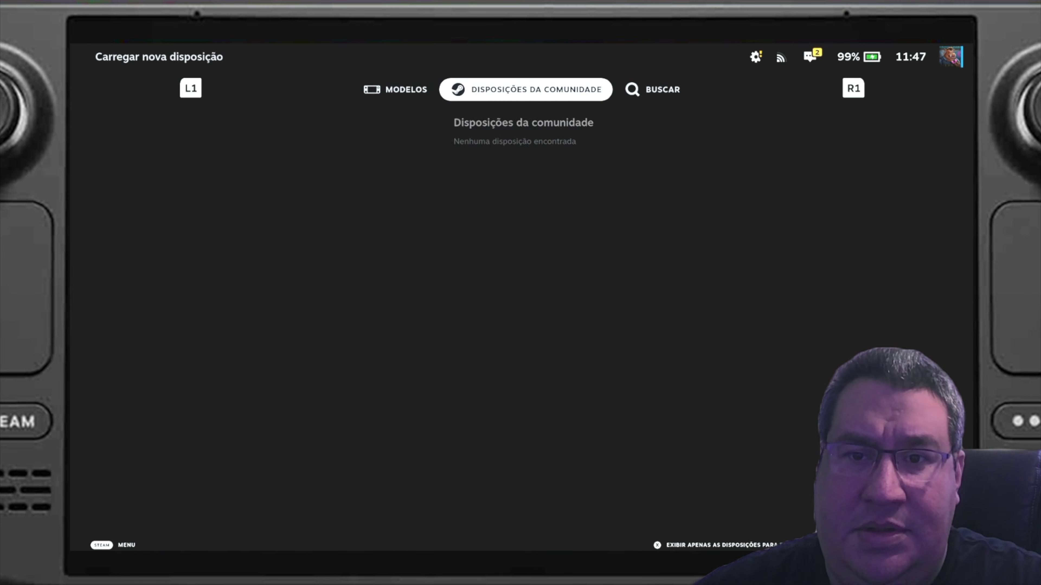
Open the controller layout search and enter "rav" as the search text.
{"action": "key", "text": "ctrl+Tab"}
{"action": "key", "text": "Down"}
{"action": "key", "text": "Down"}
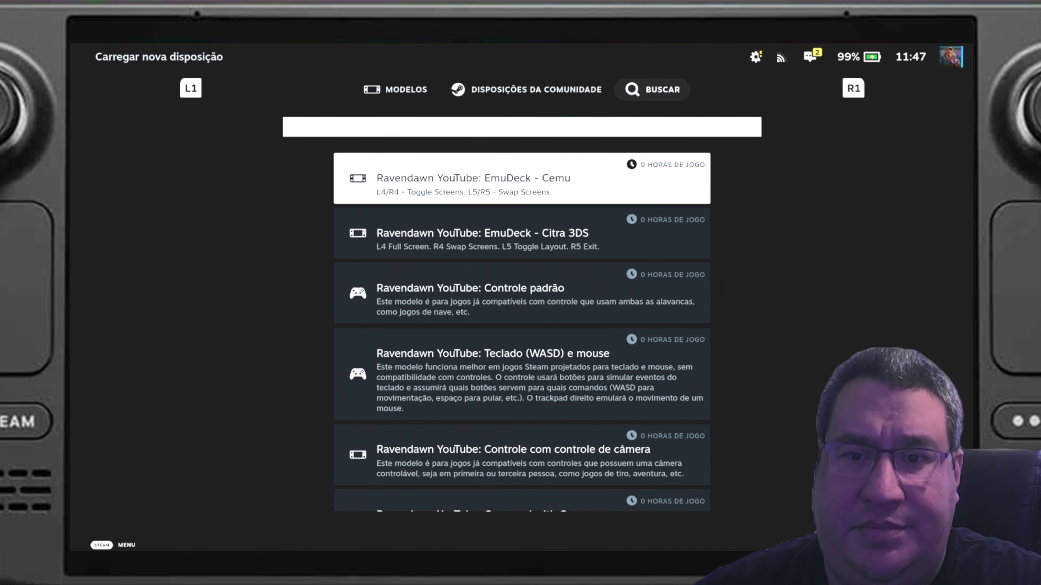
{"action": "key", "text": "Up"}
{"action": "key", "text": "Return"}
{"action": "key", "text": "Left"}
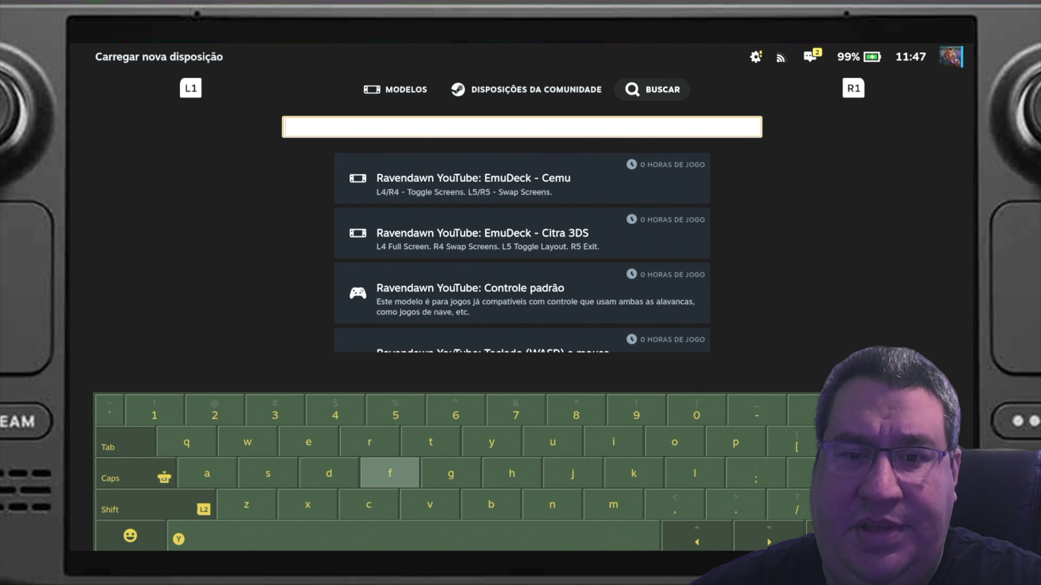
{"action": "key", "text": "Up"}
{"action": "type", "text": "r"}
{"action": "key", "text": "Left"}
{"action": "key", "text": "Left"}
{"action": "key", "text": "Left"}
{"action": "key", "text": "Down"}
{"action": "type", "text": "a"}
{"action": "key", "text": "Right"}
{"action": "key", "text": "Right"}
{"action": "key", "text": "Right"}
{"action": "key", "text": "Right"}
{"action": "key", "text": "Right"}
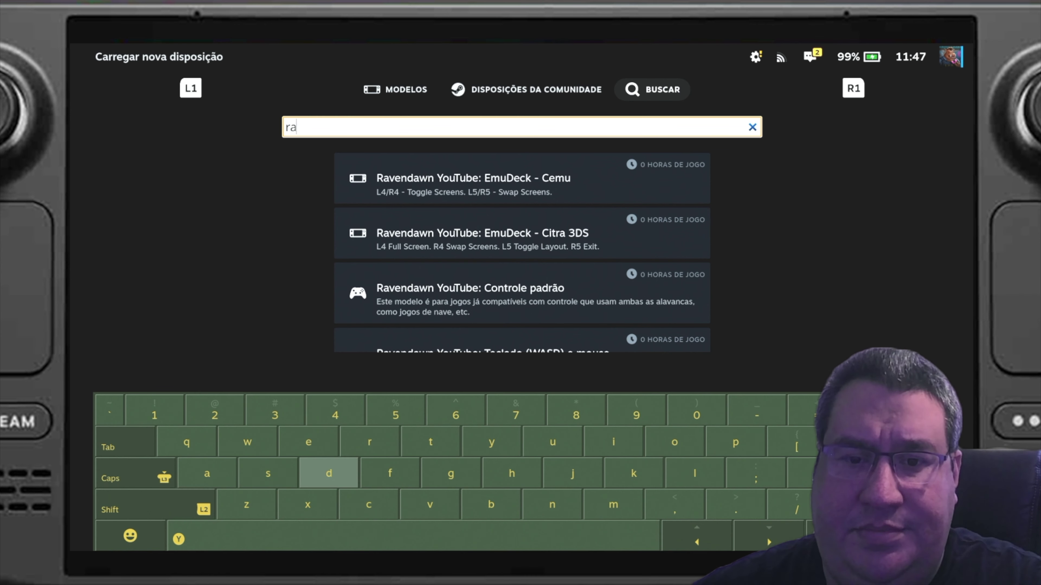
{"action": "key", "text": "Down"}
{"action": "key", "text": "Left"}
{"action": "type", "text": "v"}
{"action": "key", "text": "Left"}
{"action": "key", "text": "Left"}
{"action": "key", "text": "Up"}
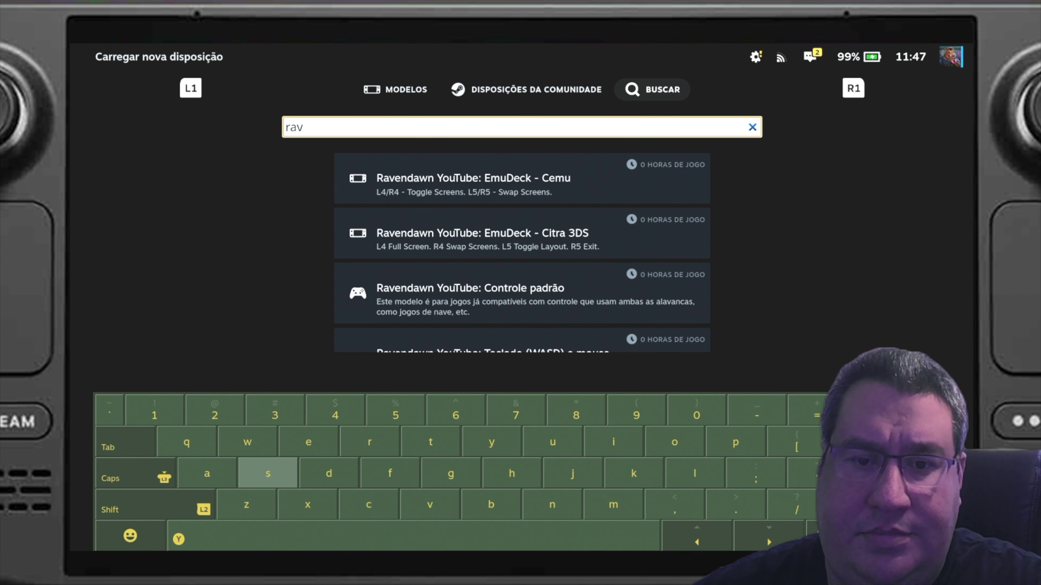